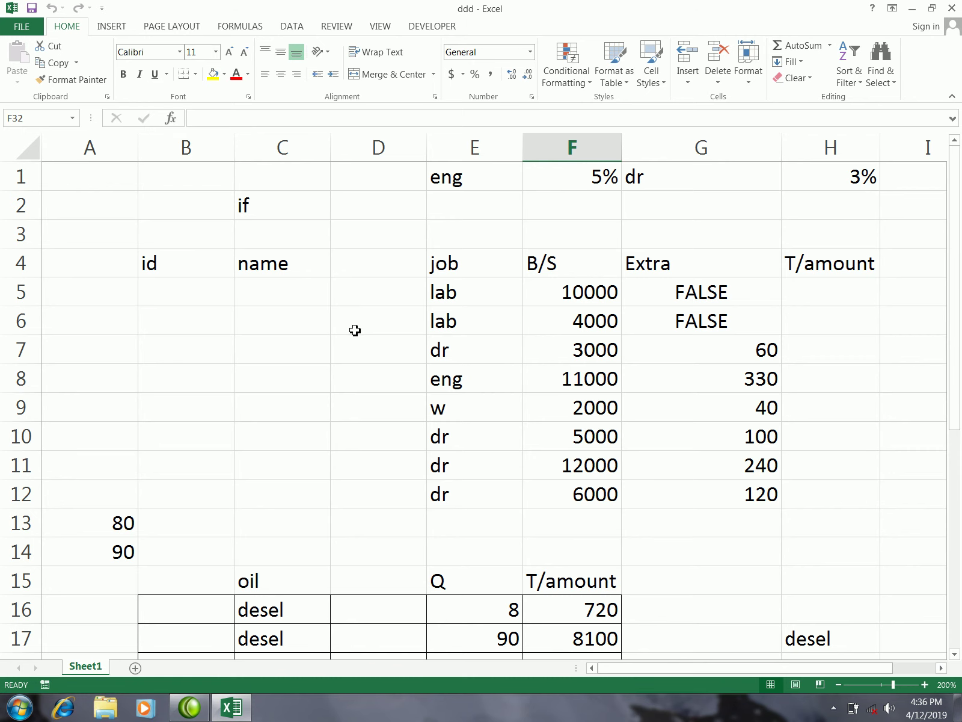
Select the whole sheet and delete all the old table data.
{"action": "left_click", "coordinate": [324, 265]}
{"action": "left_click_drag", "start_coordinate": [180, 270], "coordinate": [730, 466]}
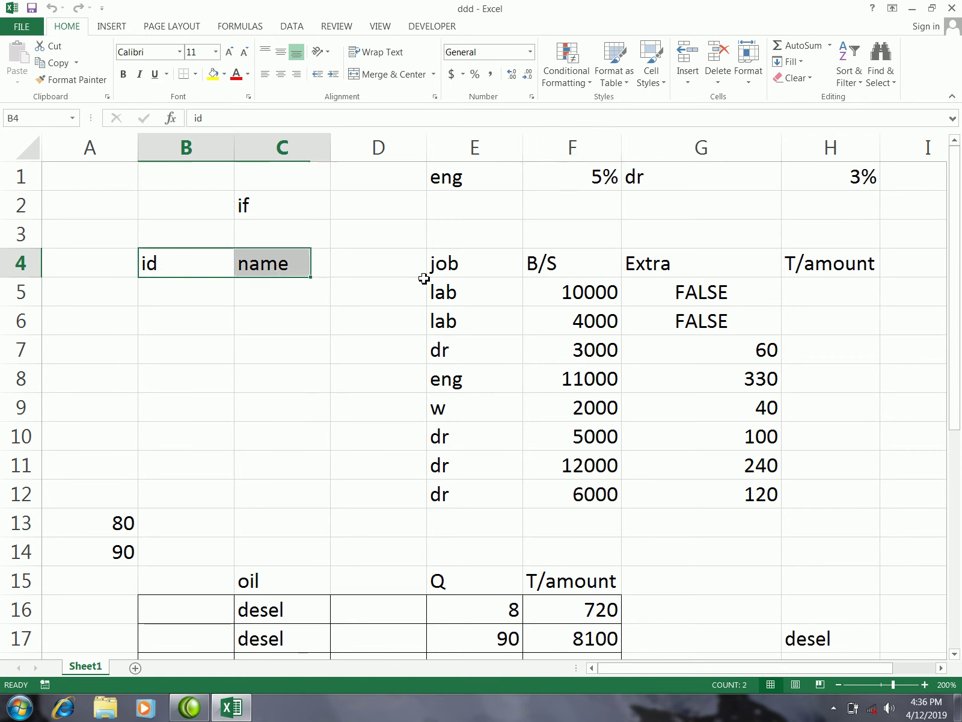
{"action": "scroll", "coordinate": [605, 395], "scroll_direction": "down", "scroll_amount": 2}
{"action": "scroll", "coordinate": [605, 396], "scroll_direction": "up", "scroll_amount": 2}
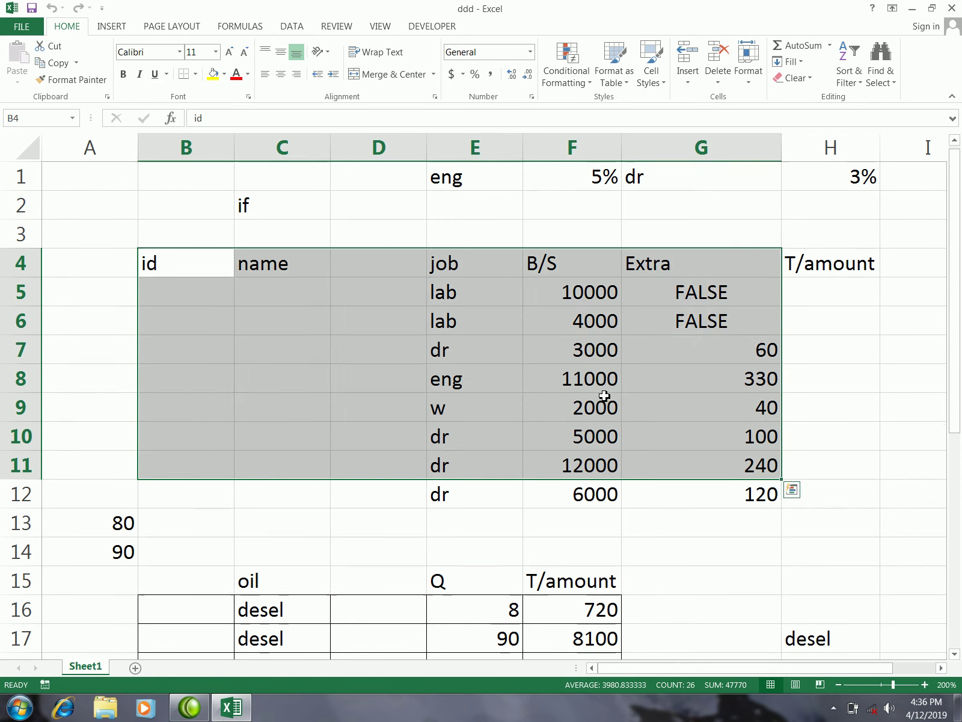
{"action": "mouse_move", "coordinate": [108, 177]}
{"action": "left_mouse_down"}
{"action": "mouse_move", "coordinate": [641, 445]}
{"action": "mouse_move", "coordinate": [658, 432]}
{"action": "left_mouse_up"}
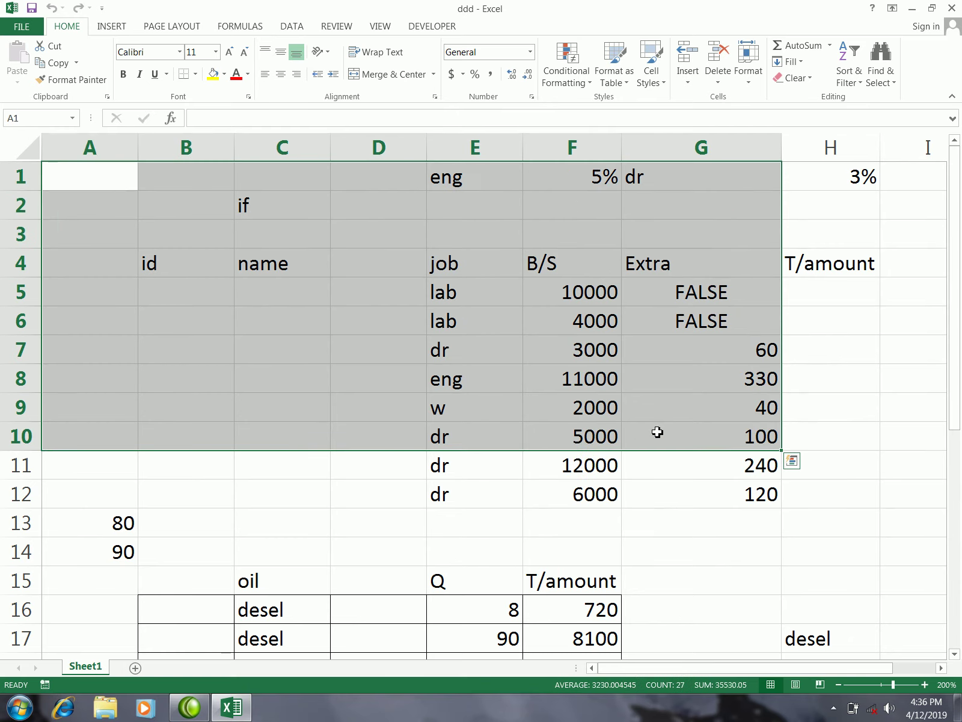
{"action": "key", "text": "ctrl+a"}
{"action": "key", "text": "Delete"}
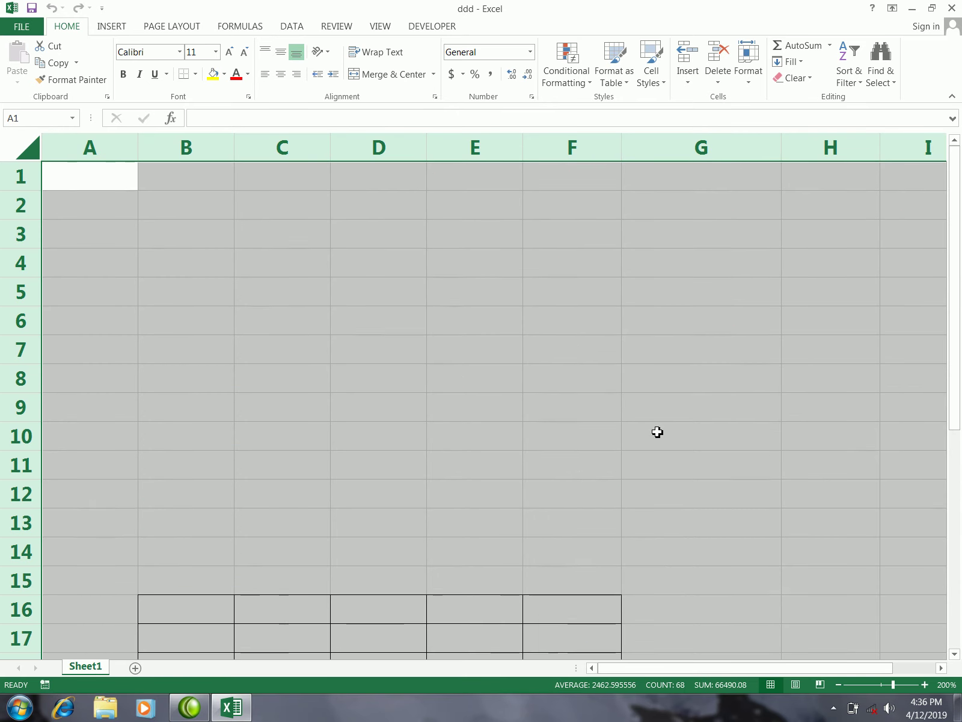
{"action": "left_click", "coordinate": [521, 378]}
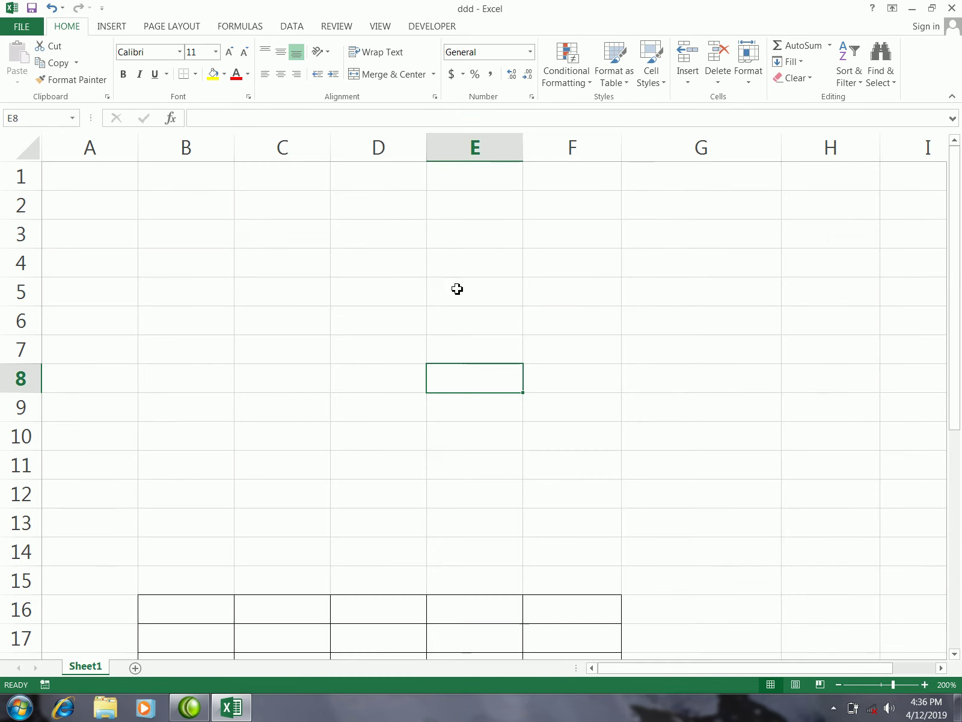
Type the heading 'countif' into cell C2.
{"action": "left_click", "coordinate": [373, 212]}
{"action": "left_click", "coordinate": [276, 210]}
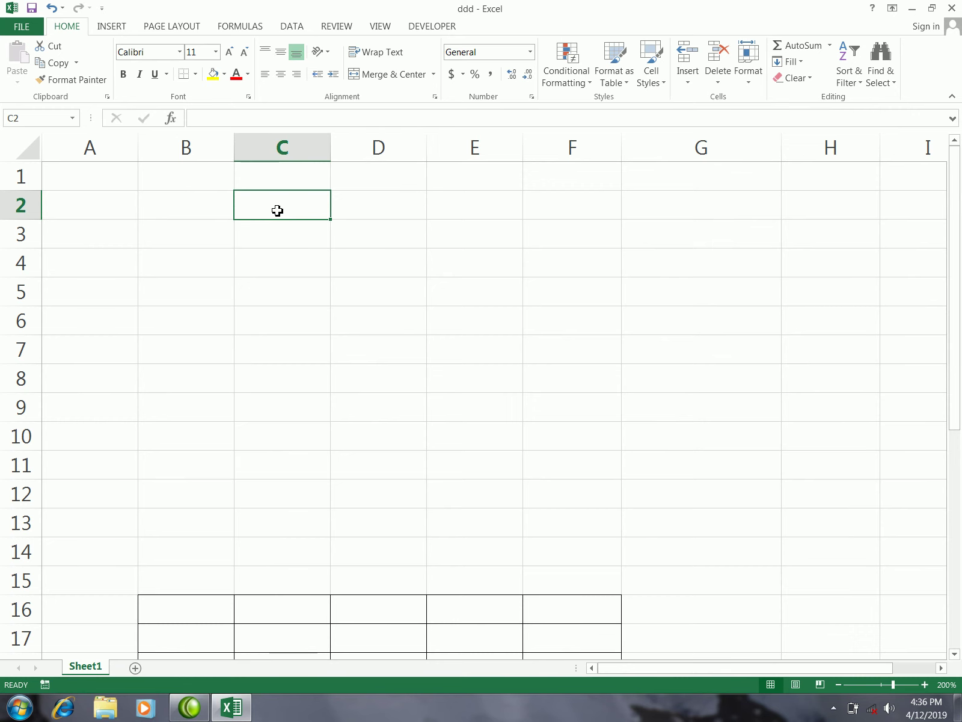
{"action": "type", "text": "countif"}
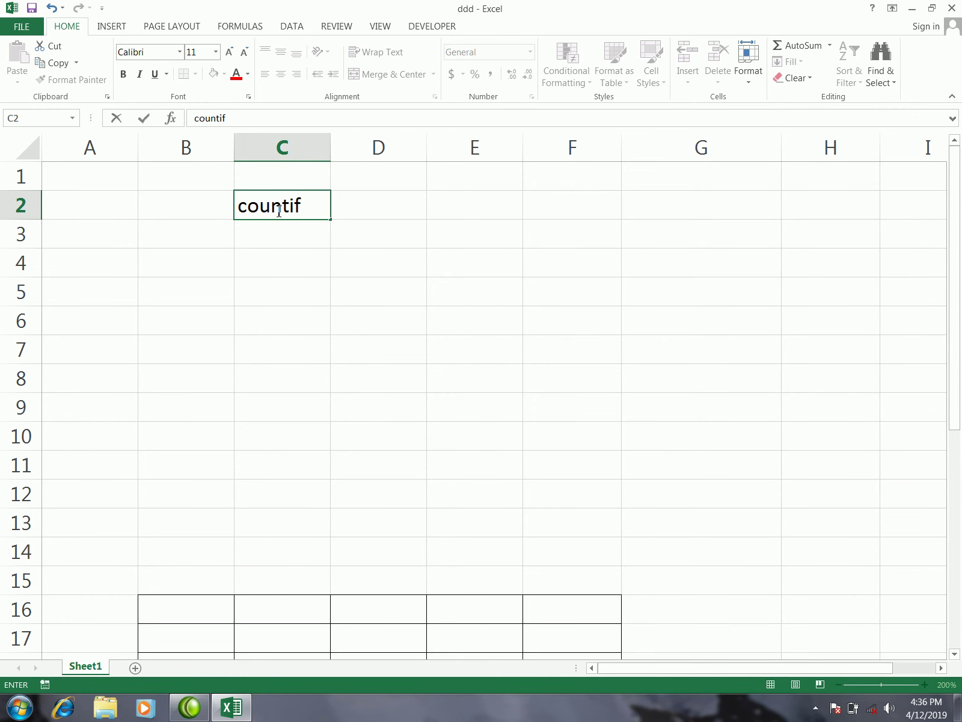
{"action": "left_click", "coordinate": [351, 209]}
{"action": "left_click", "coordinate": [282, 212]}
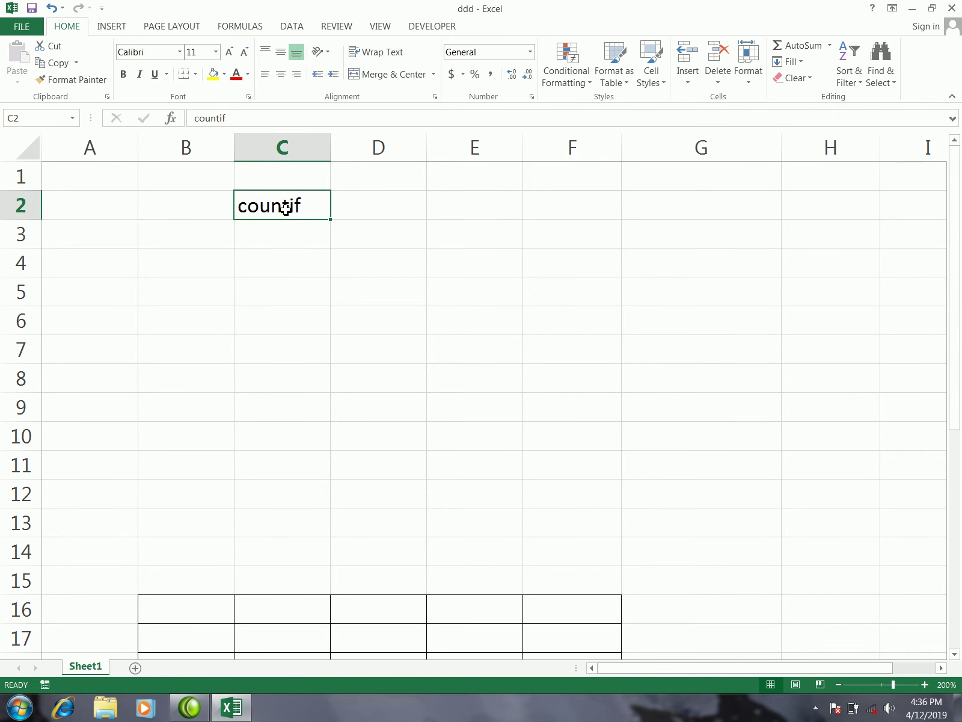
{"action": "left_click", "coordinate": [338, 270]}
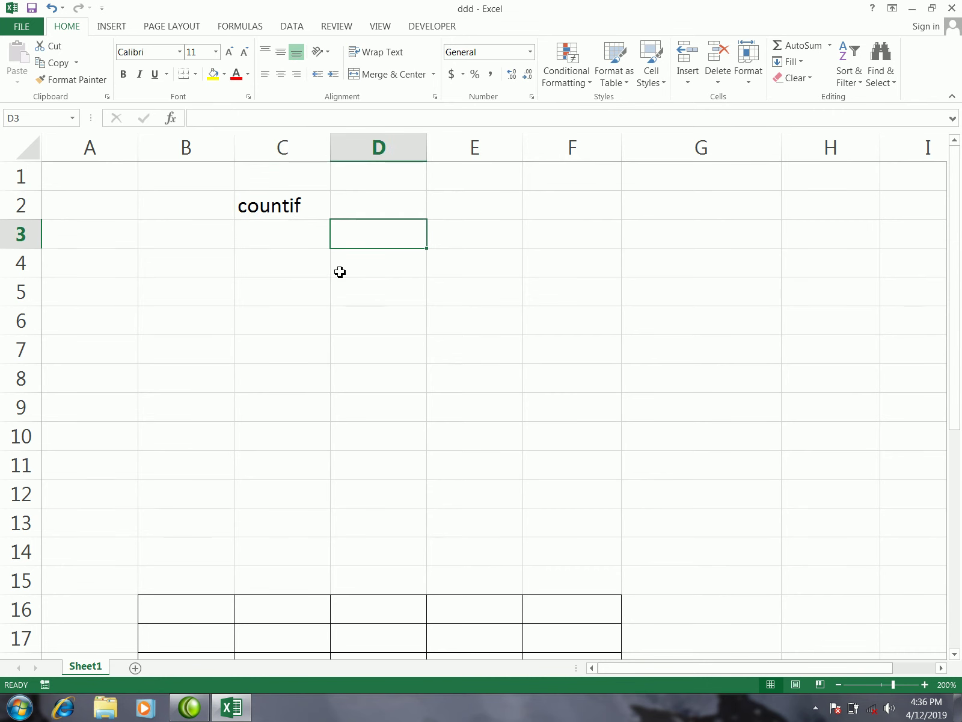
{"action": "scroll", "coordinate": [345, 316], "scroll_direction": "down", "scroll_amount": 1}
{"action": "scroll", "coordinate": [344, 317], "scroll_direction": "up", "scroll_amount": 1}
{"action": "left_click", "coordinate": [277, 271]}
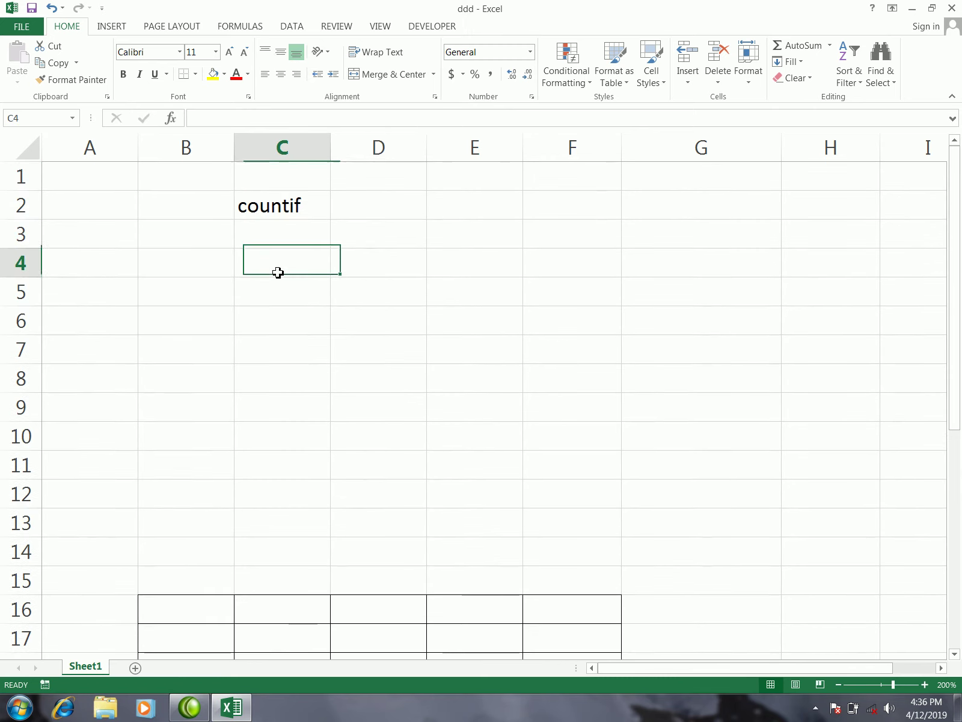
{"action": "left_click", "coordinate": [202, 267]}
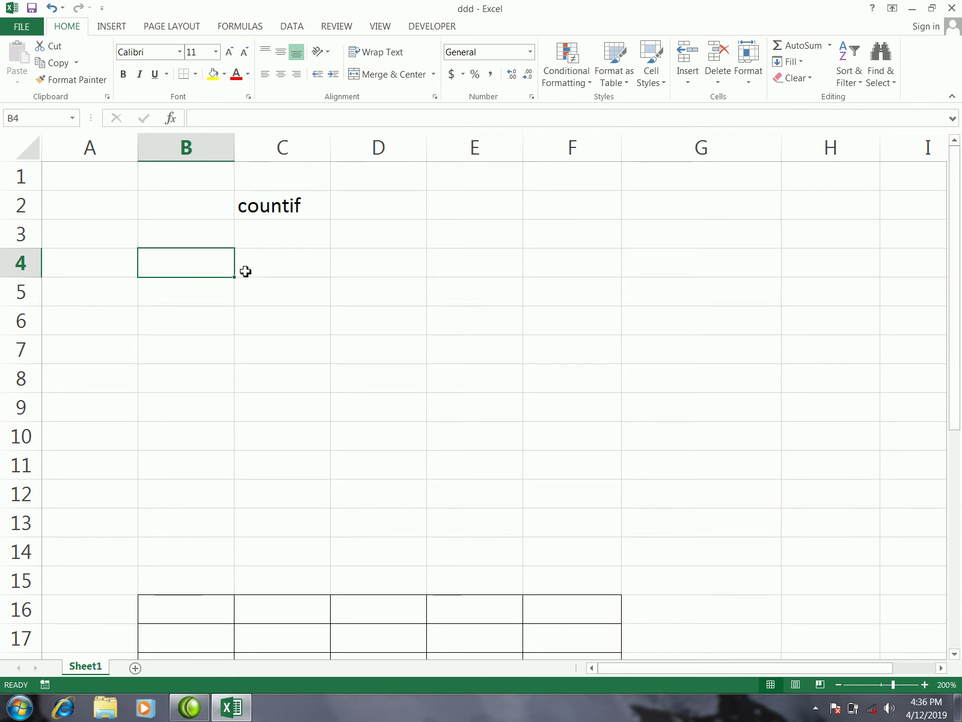
Enter the heading 'job' in B4 with dr, eng, lab and op below it.
{"action": "type", "text": "job"}
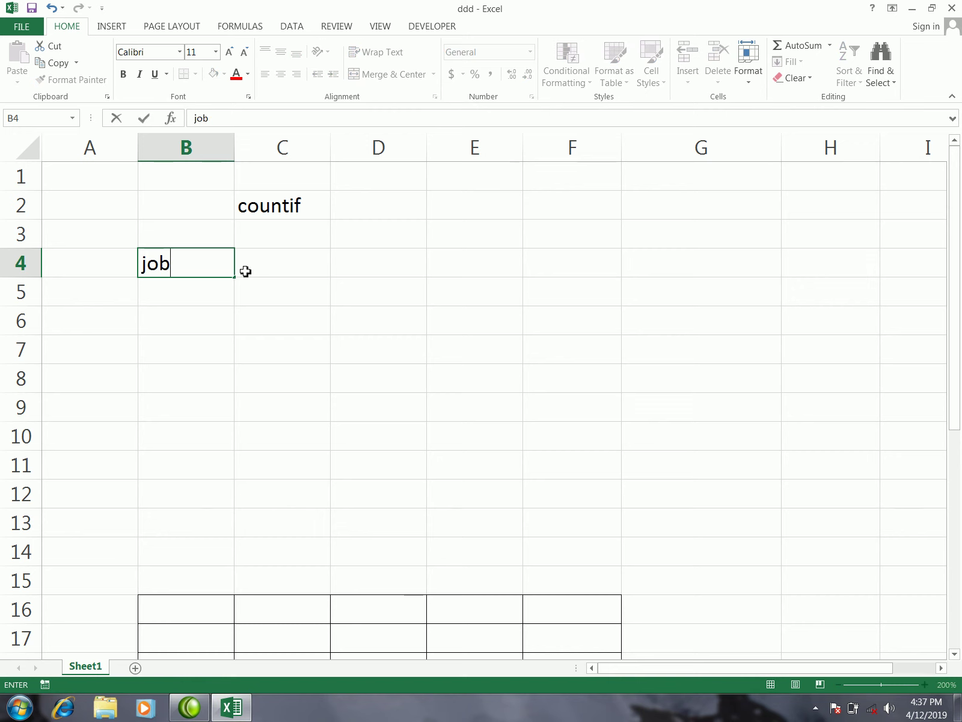
{"action": "key", "text": "Return"}
{"action": "type", "text": "dr"}
{"action": "key", "text": "Return"}
{"action": "type", "text": "enf"}
{"action": "key", "text": "BackSpace"}
{"action": "type", "text": "g"}
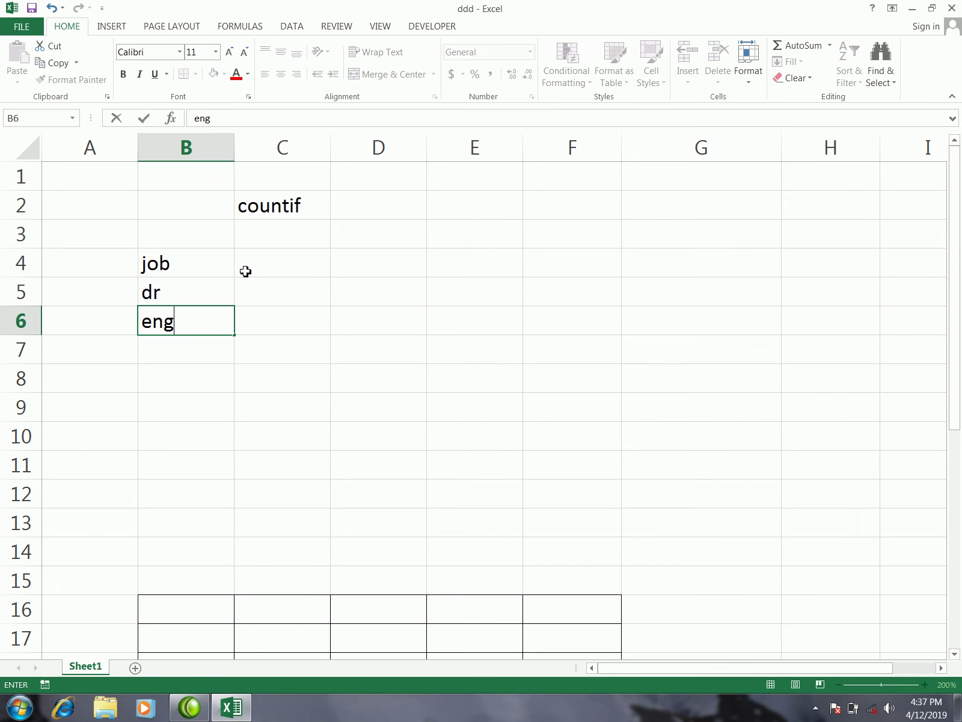
{"action": "key", "text": "Return"}
{"action": "type", "text": "lab"}
{"action": "key", "text": "Return"}
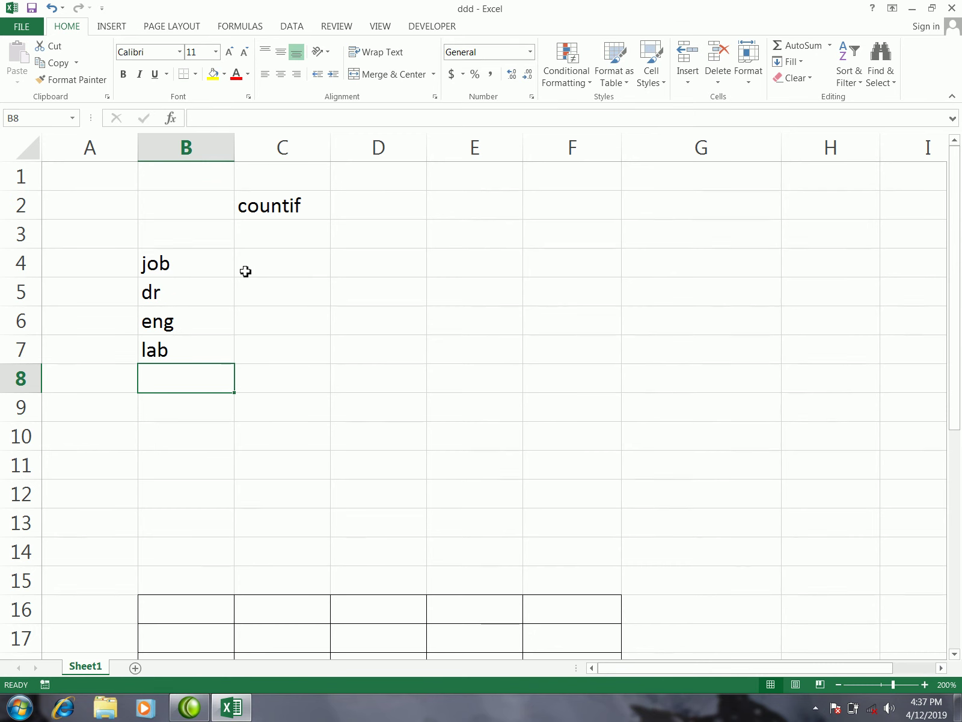
{"action": "type", "text": "op"}
{"action": "key", "text": "Return"}
Continue the job list with dr, dr and lab, then begin eng in B12.
{"action": "type", "text": "dr"}
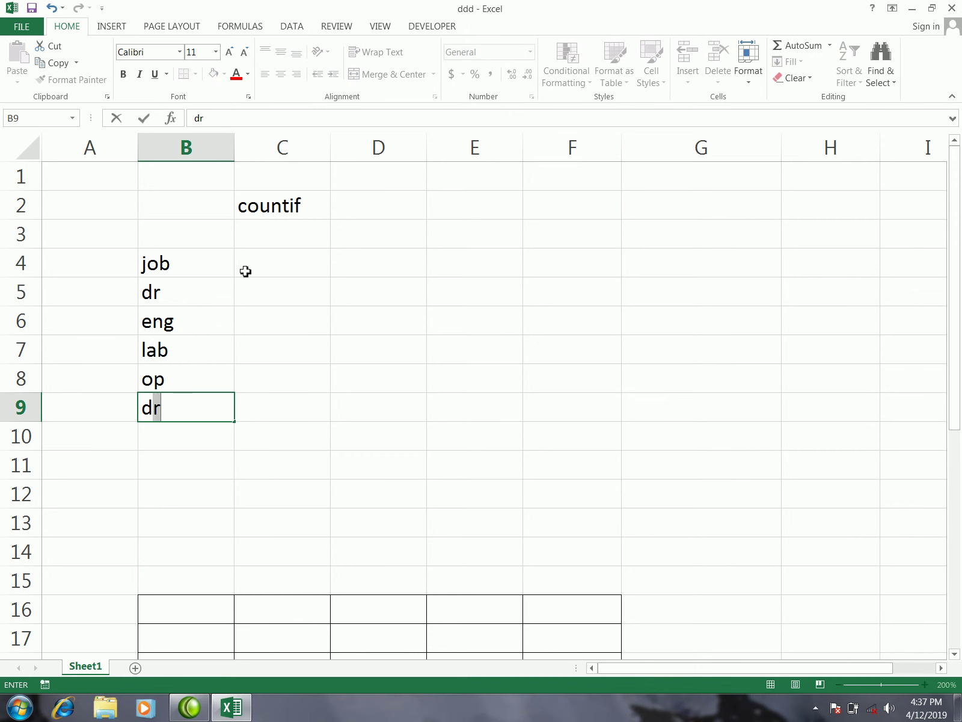
{"action": "key", "text": "Return"}
{"action": "type", "text": "dr"}
{"action": "key", "text": "Return"}
{"action": "type", "text": "l"}
{"action": "key", "text": "Return"}
{"action": "type", "text": "eng"}
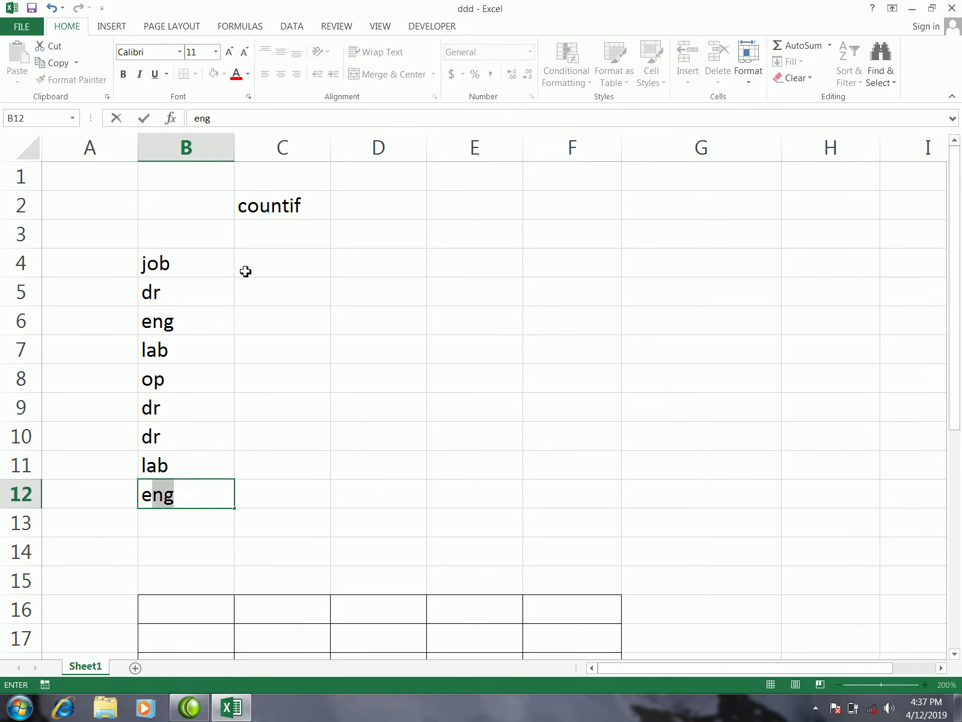
Finish eng in B12 and give the job heading in B4 a yellow fill.
{"action": "left_click", "coordinate": [245, 271]}
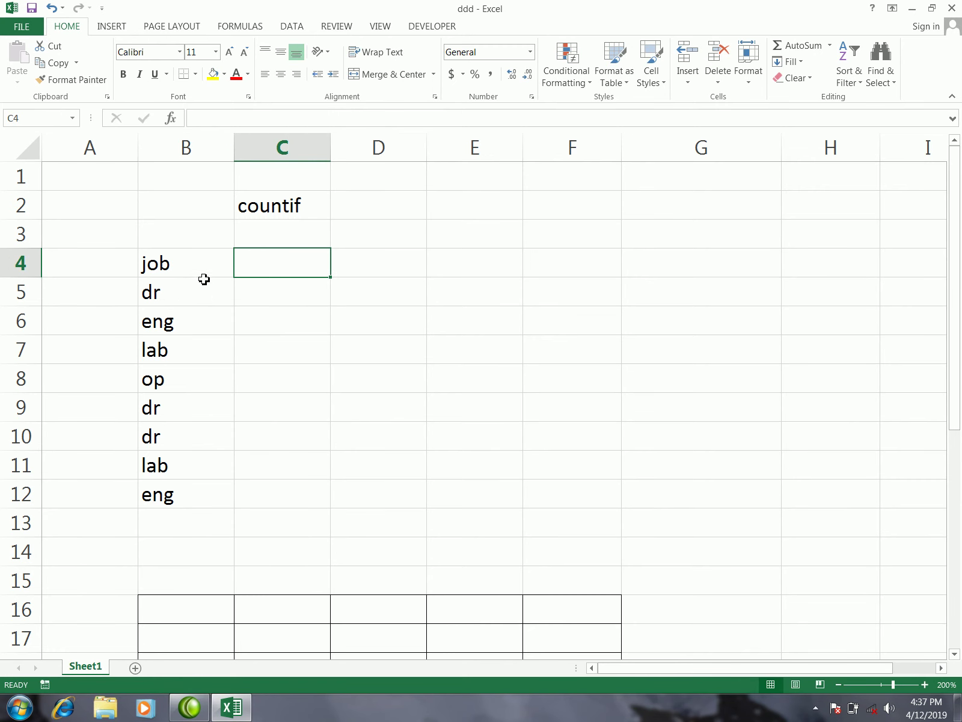
{"action": "left_click", "coordinate": [180, 261]}
{"action": "left_click_drag", "start_coordinate": [179, 261], "coordinate": [178, 492]}
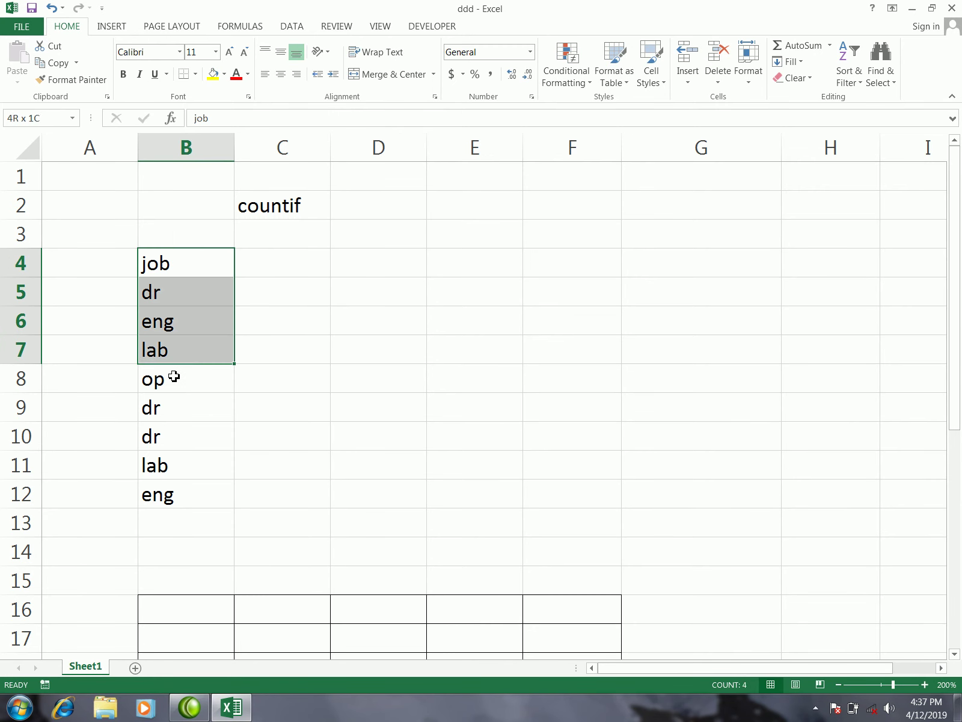
{"action": "left_click", "coordinate": [169, 405]}
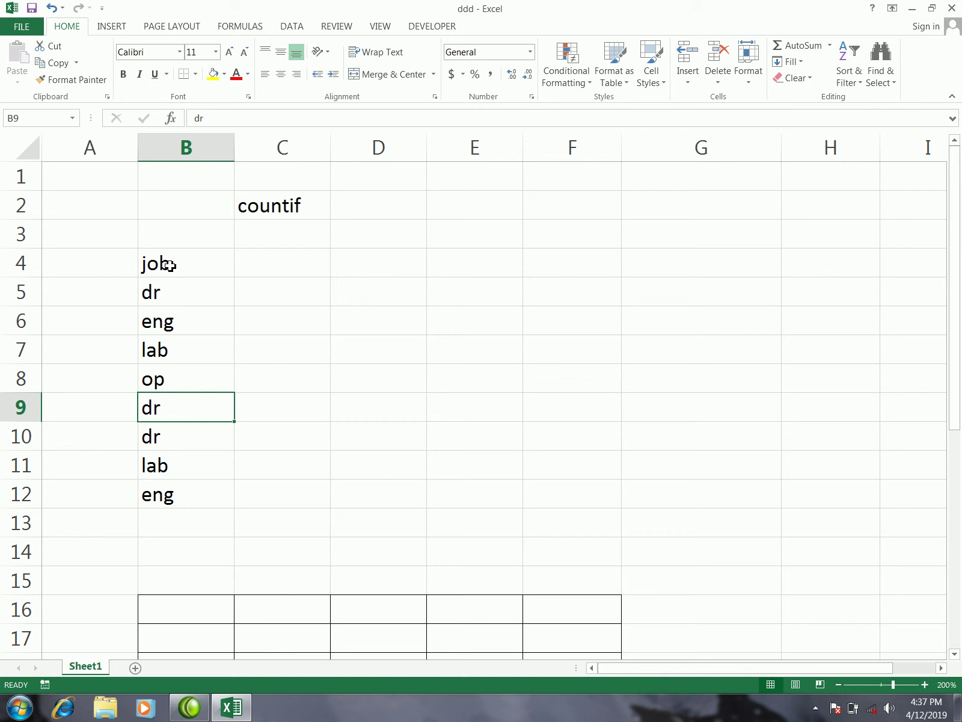
{"action": "left_click", "coordinate": [172, 378]}
{"action": "left_click", "coordinate": [170, 342]}
{"action": "left_click_drag", "start_coordinate": [175, 268], "coordinate": [190, 263]}
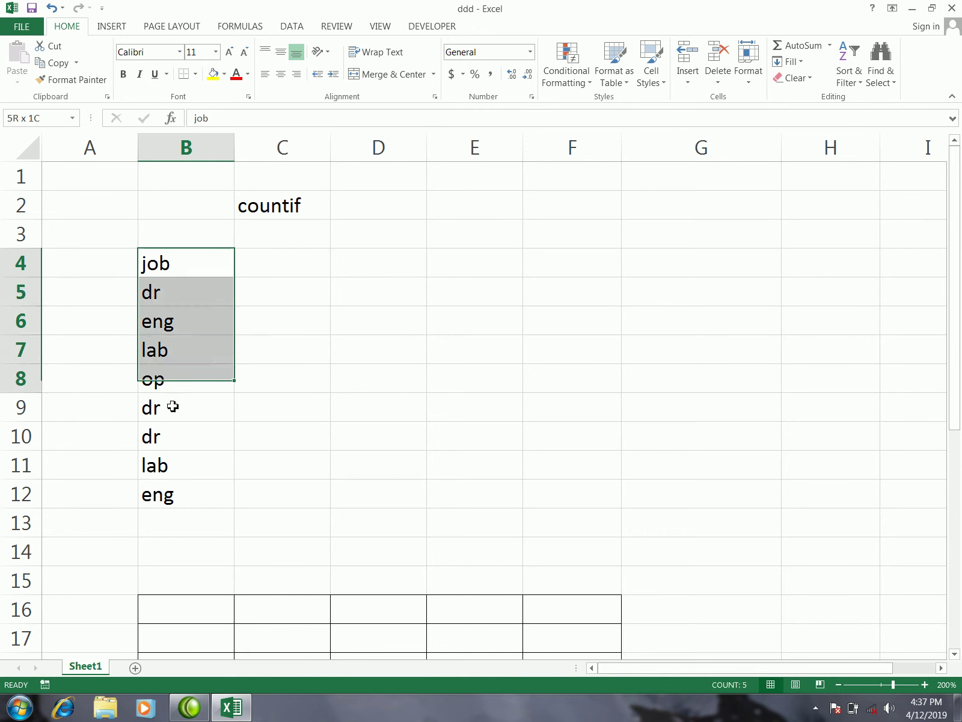
{"action": "left_click", "coordinate": [213, 73]}
Select the job entries B5:B12 and check cell D5 beside the list.
{"action": "left_click", "coordinate": [211, 294]}
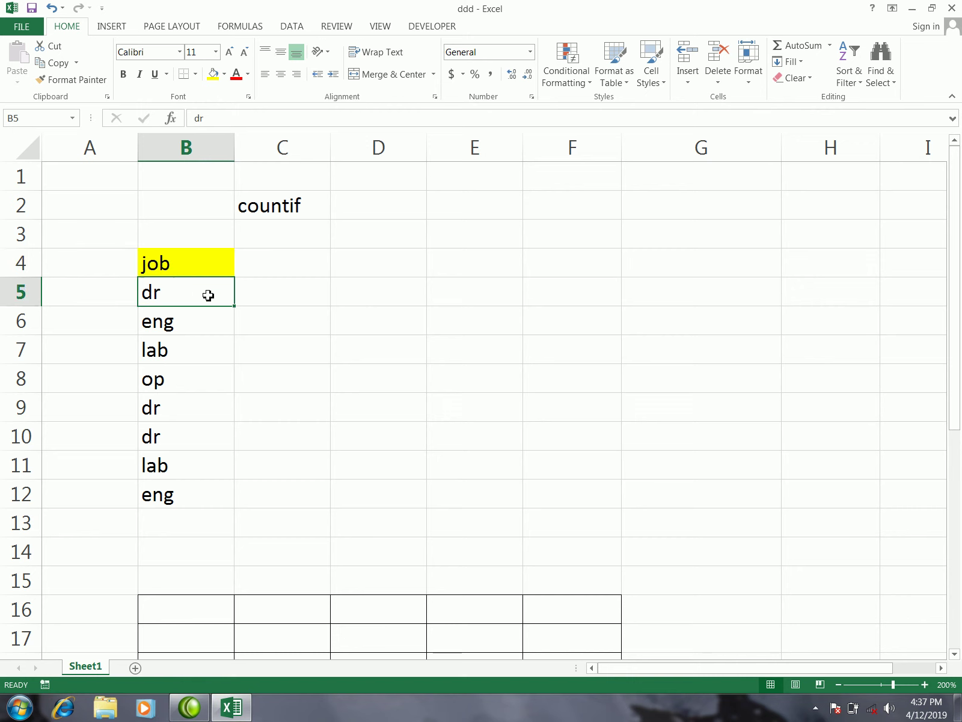
{"action": "left_click_drag", "start_coordinate": [189, 300], "coordinate": [194, 491]}
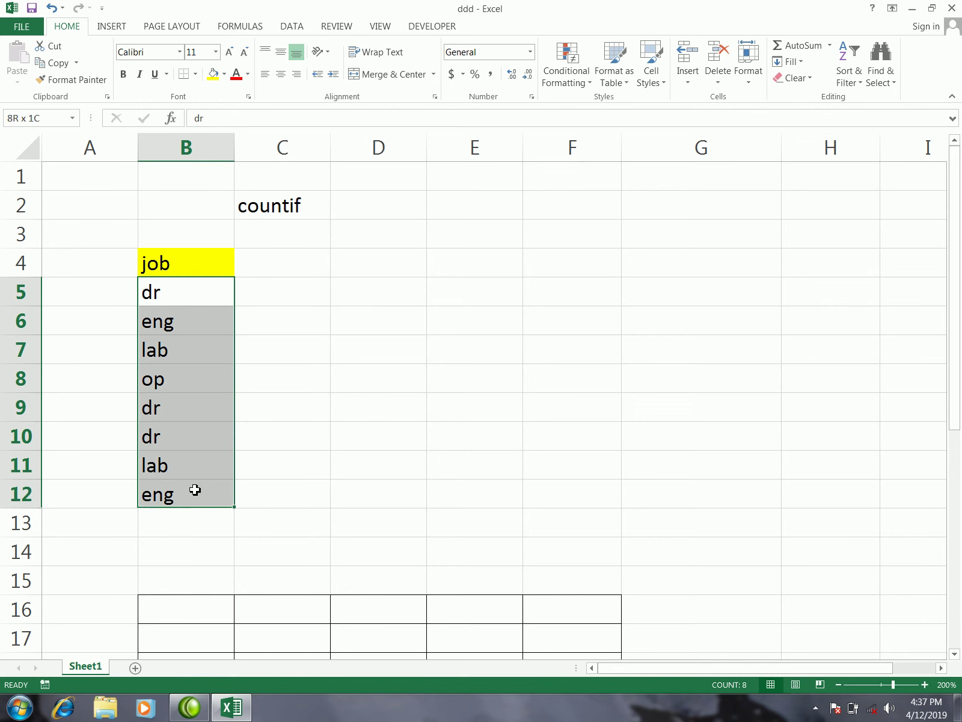
{"action": "left_click", "coordinate": [198, 351]}
{"action": "left_click", "coordinate": [187, 295]}
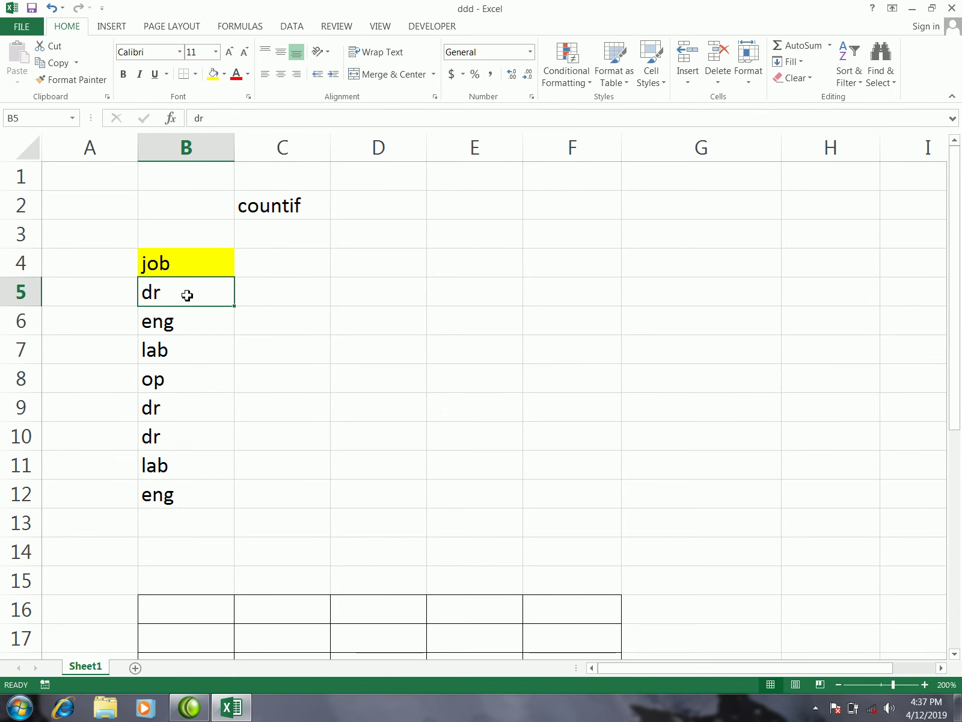
{"action": "left_click", "coordinate": [452, 298]}
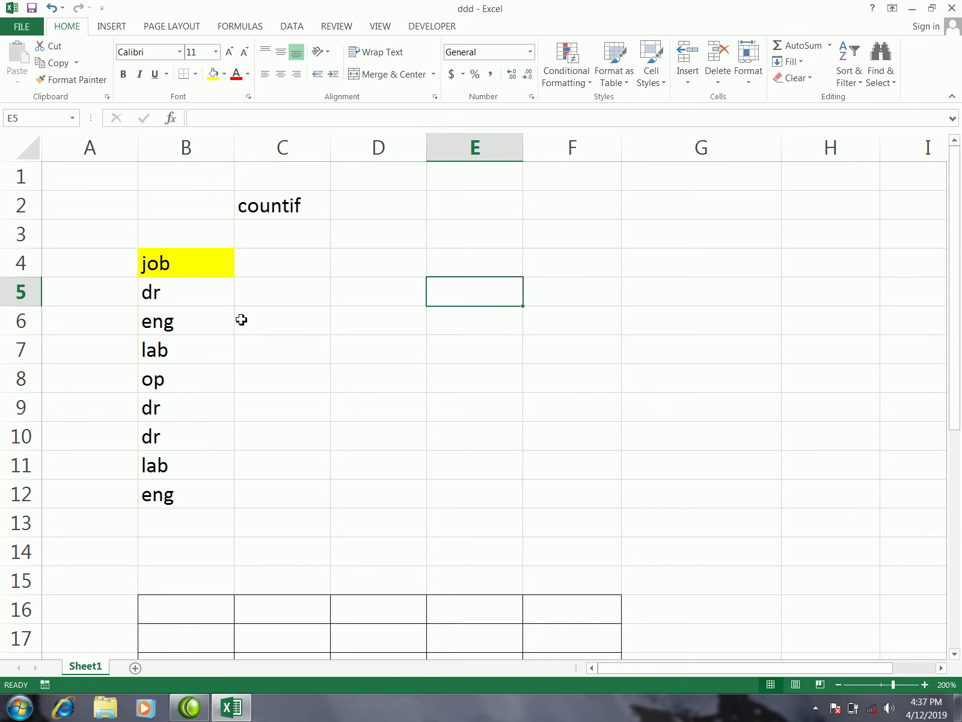
{"action": "left_click", "coordinate": [182, 325]}
{"action": "left_click", "coordinate": [363, 292]}
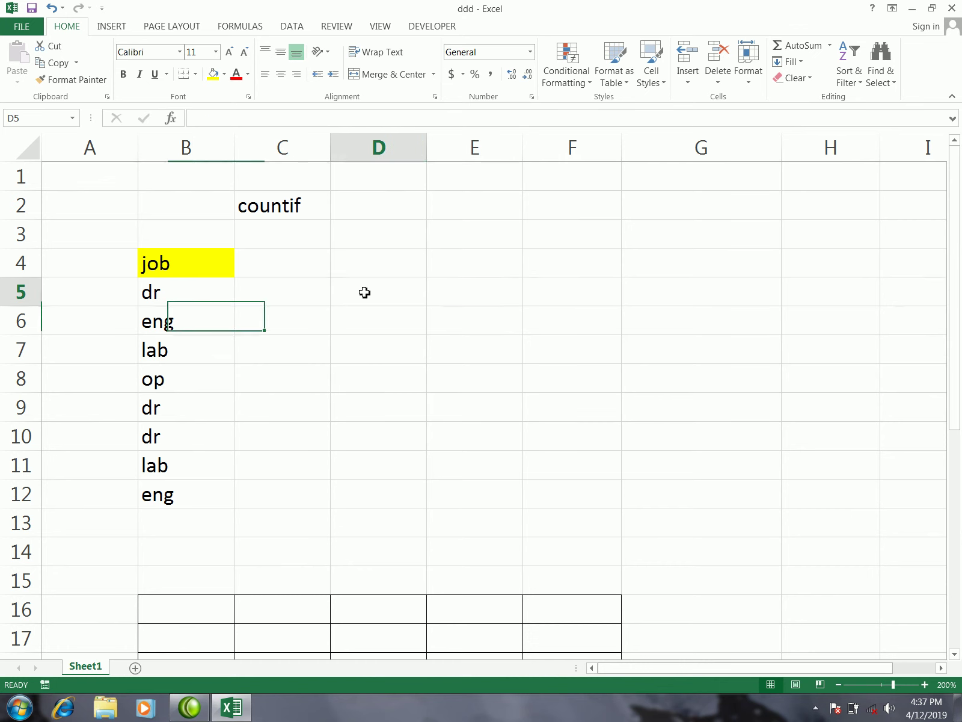
{"action": "left_click", "coordinate": [191, 378]}
{"action": "left_click", "coordinate": [368, 301]}
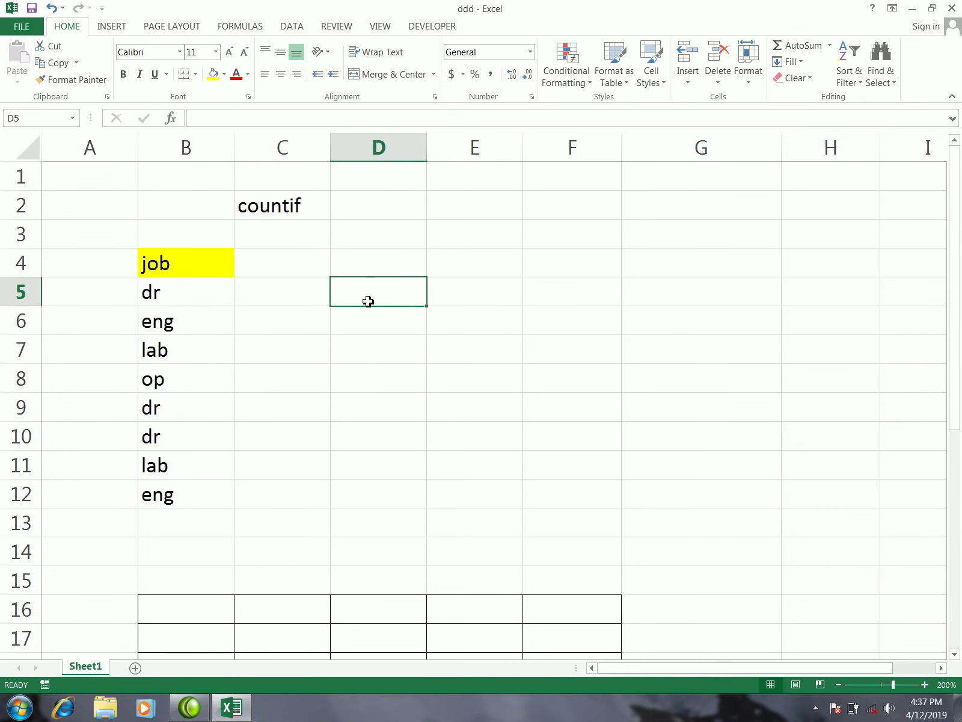
Reselect the job entries B5:B12, then return to the countif heading in C2.
{"action": "left_click", "coordinate": [173, 297]}
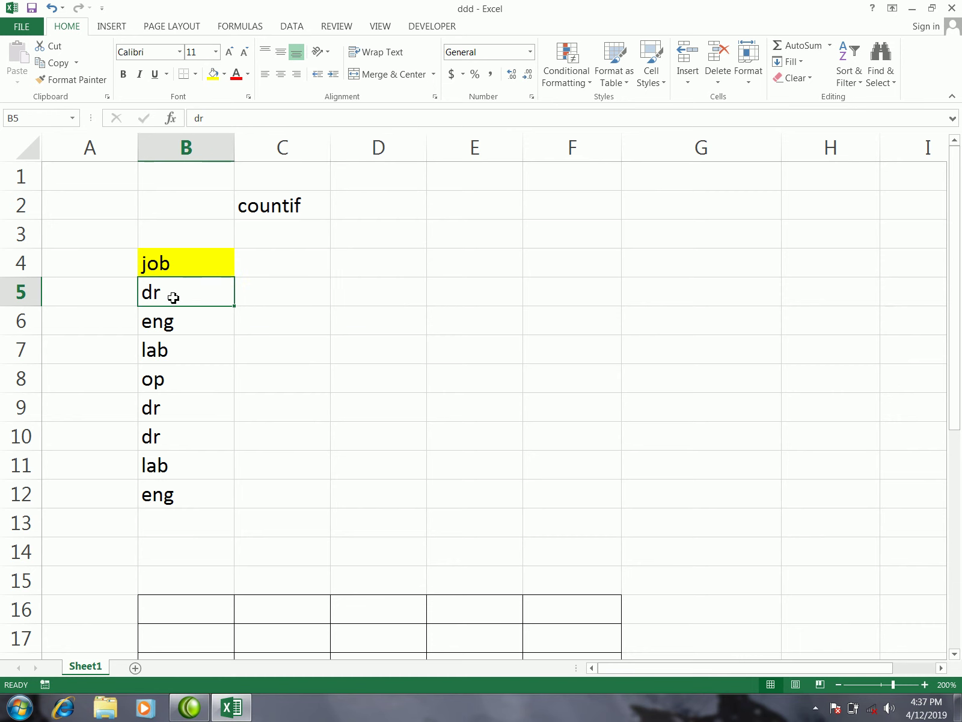
{"action": "left_click", "coordinate": [112, 297]}
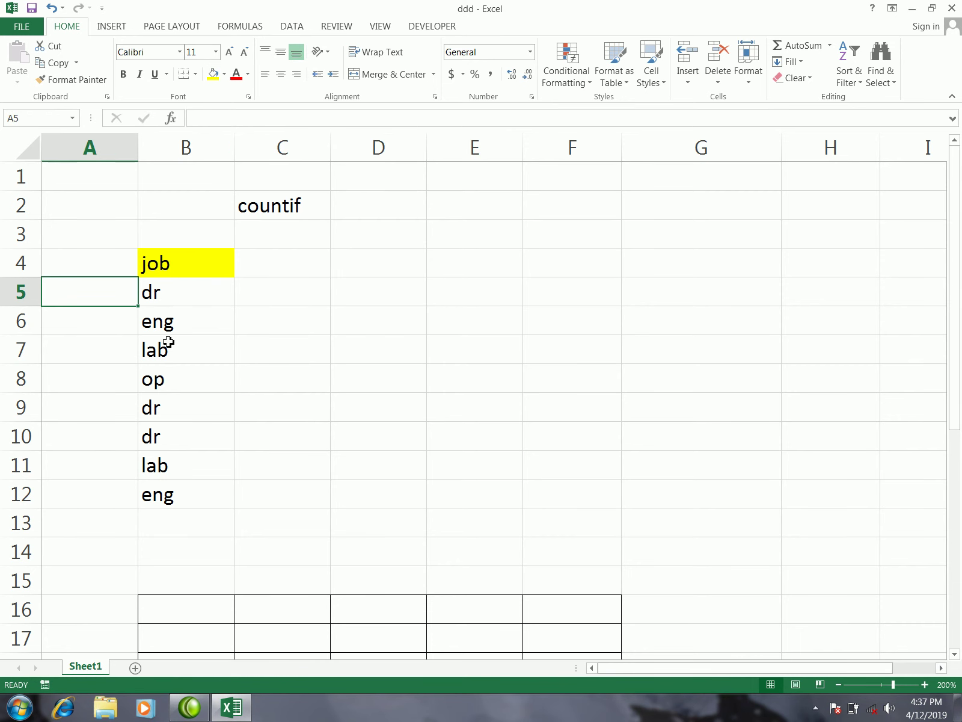
{"action": "left_click", "coordinate": [167, 437]}
{"action": "left_click", "coordinate": [158, 411]}
{"action": "left_click_drag", "start_coordinate": [173, 291], "coordinate": [171, 500]}
{"action": "left_click", "coordinate": [172, 377]}
{"action": "left_click", "coordinate": [207, 302]}
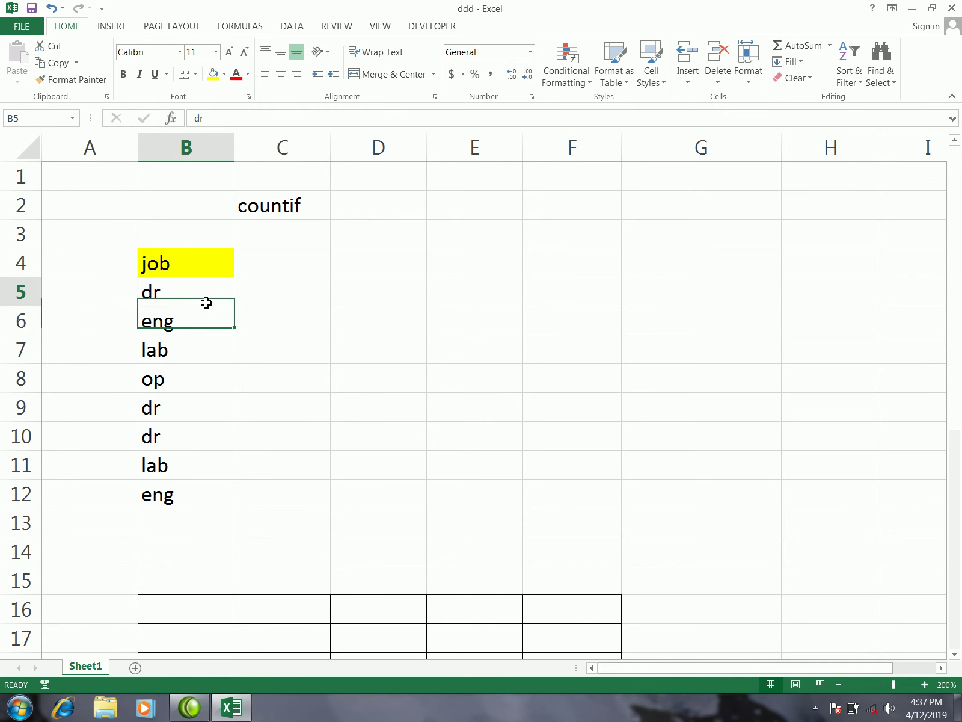
{"action": "left_click", "coordinate": [293, 283]}
{"action": "left_click", "coordinate": [283, 211]}
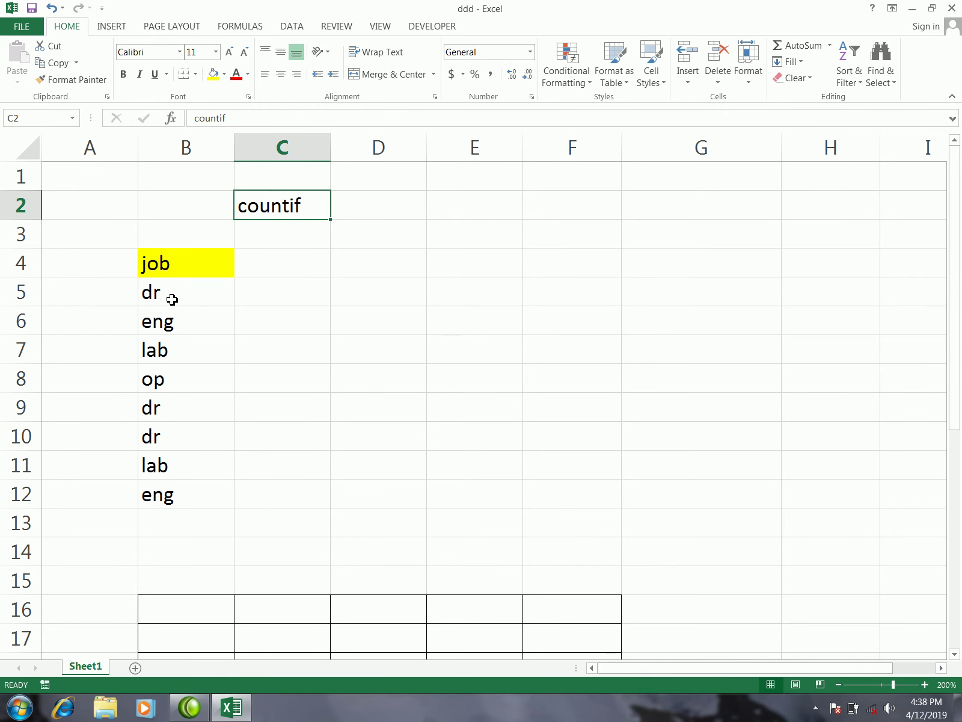
Enter =COUNTIF(B5:B12,"dr") in D5 so it counts 3 dr jobs.
{"action": "left_click", "coordinate": [368, 298]}
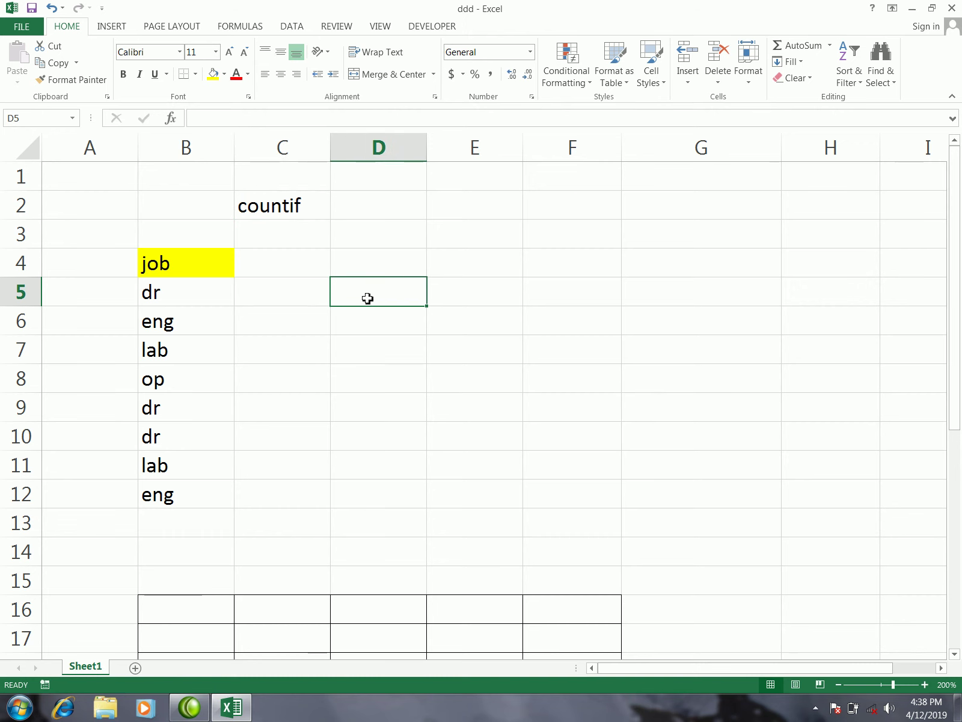
{"action": "type", "text": "=count"}
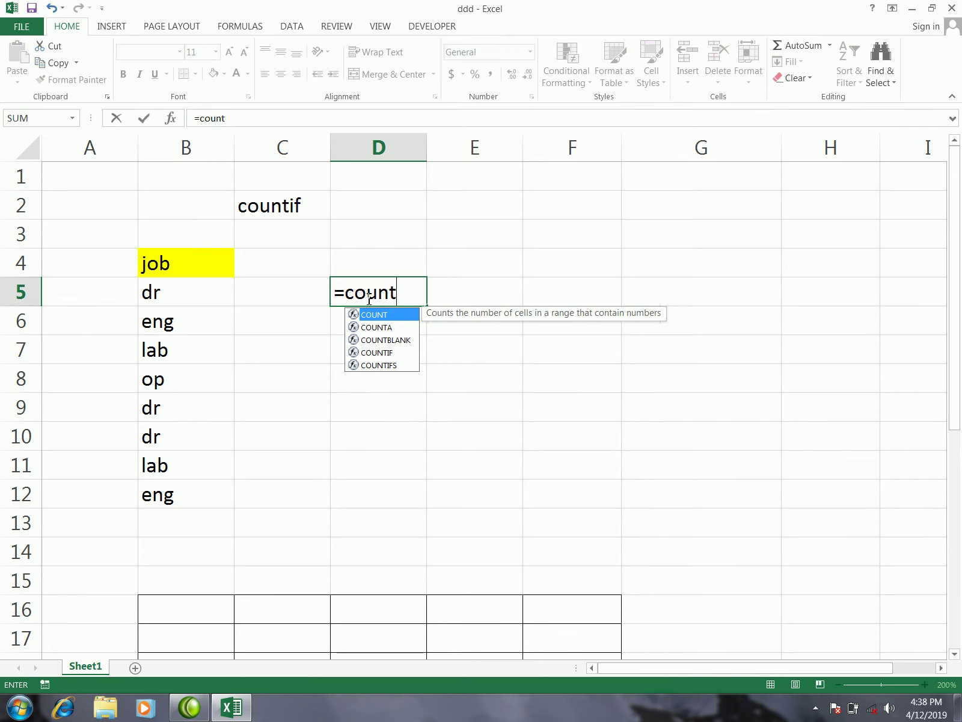
{"action": "type", "text": "if"}
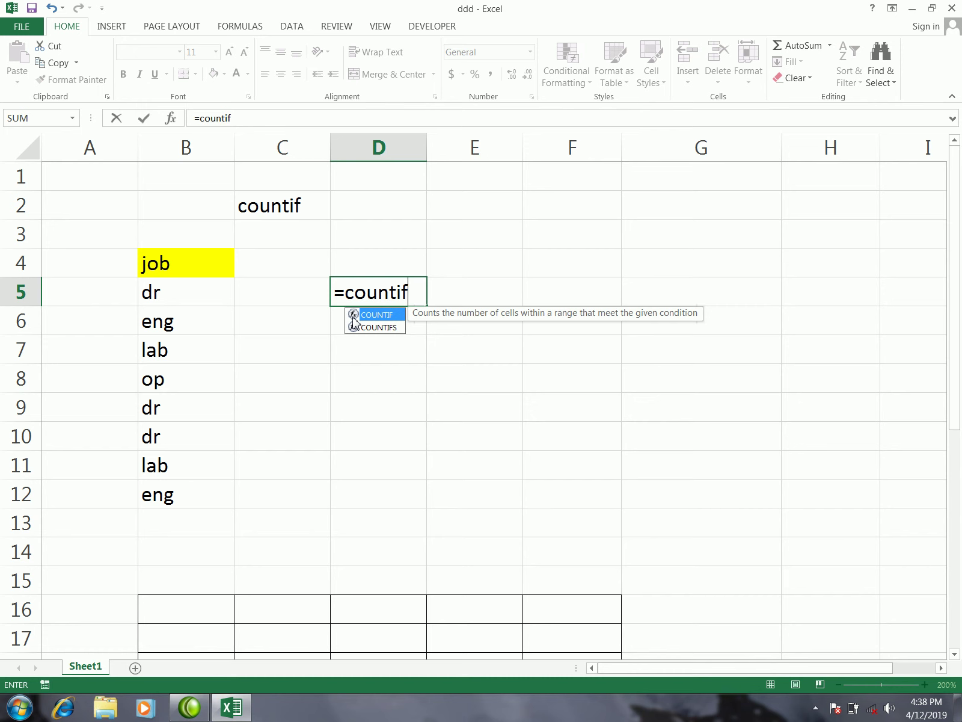
{"action": "double_click", "coordinate": [354, 316]}
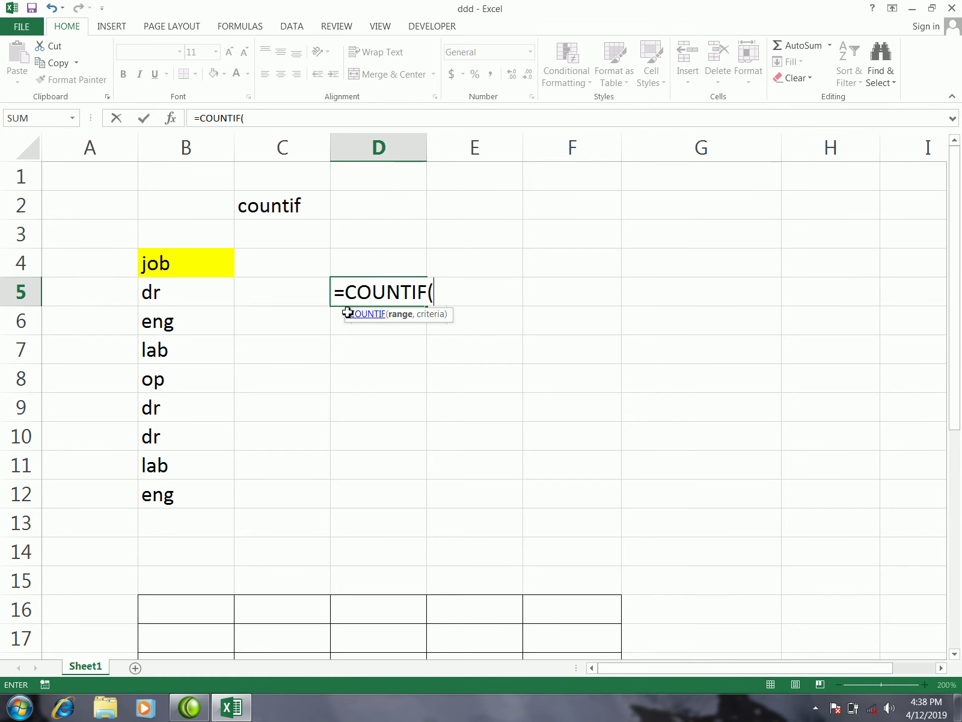
{"action": "left_click_drag", "start_coordinate": [167, 288], "coordinate": [181, 488]}
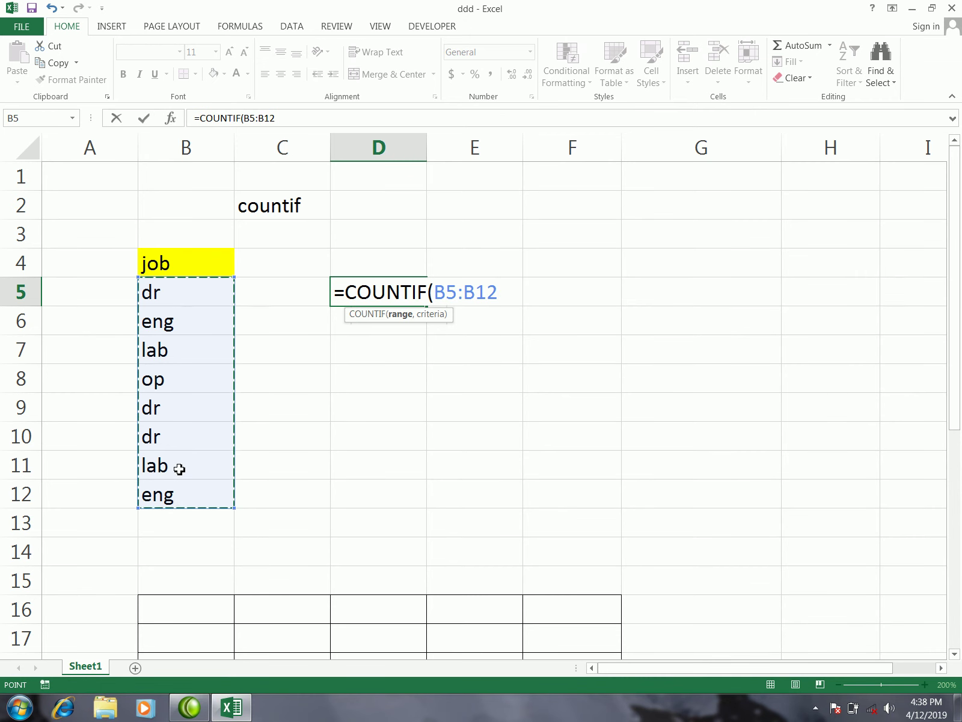
{"action": "type", "text": ","}
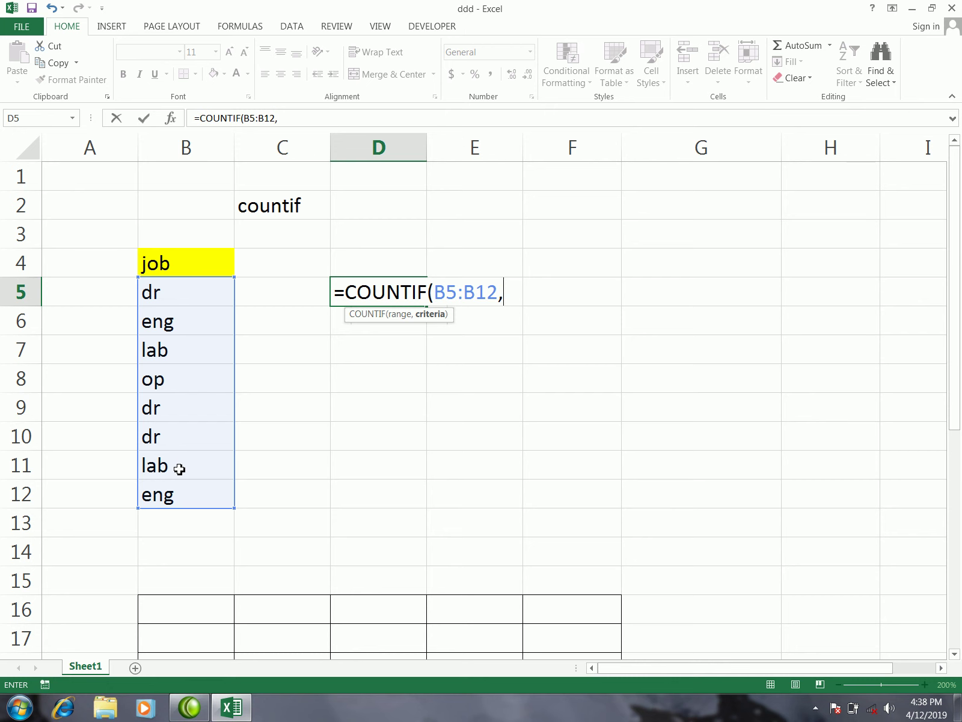
{"action": "type", "text": "\""}
{"action": "type", "text": "dr"}
{"action": "type", "text": "\""}
{"action": "type", "text": ")"}
{"action": "key", "text": "Return"}
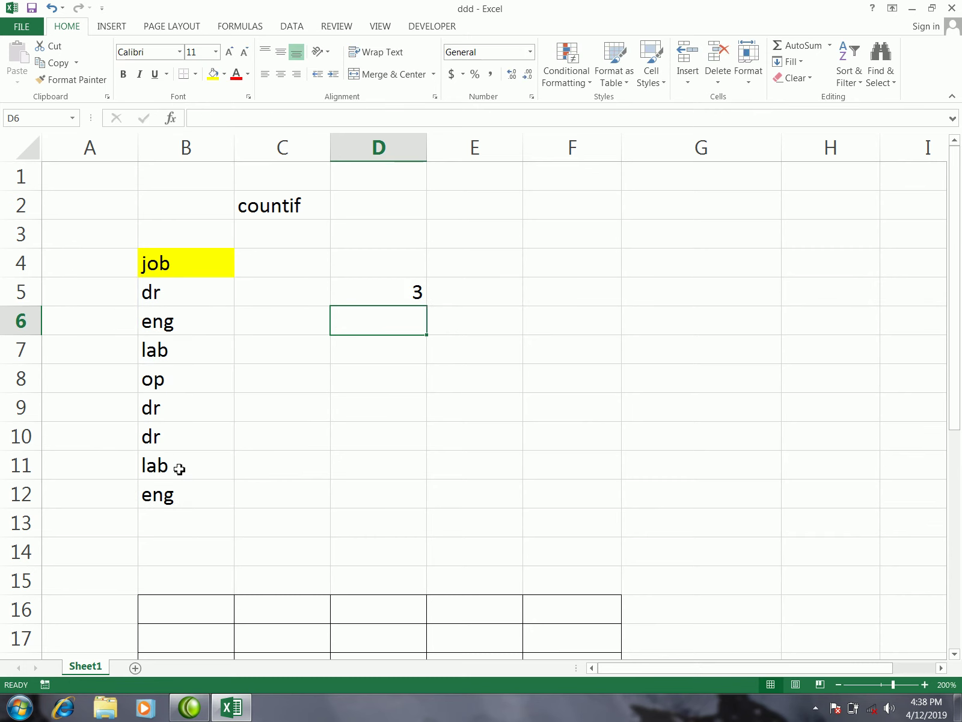
Label the count columns with 'dr' in D4 and 'eng' in E4.
{"action": "left_click", "coordinate": [388, 284]}
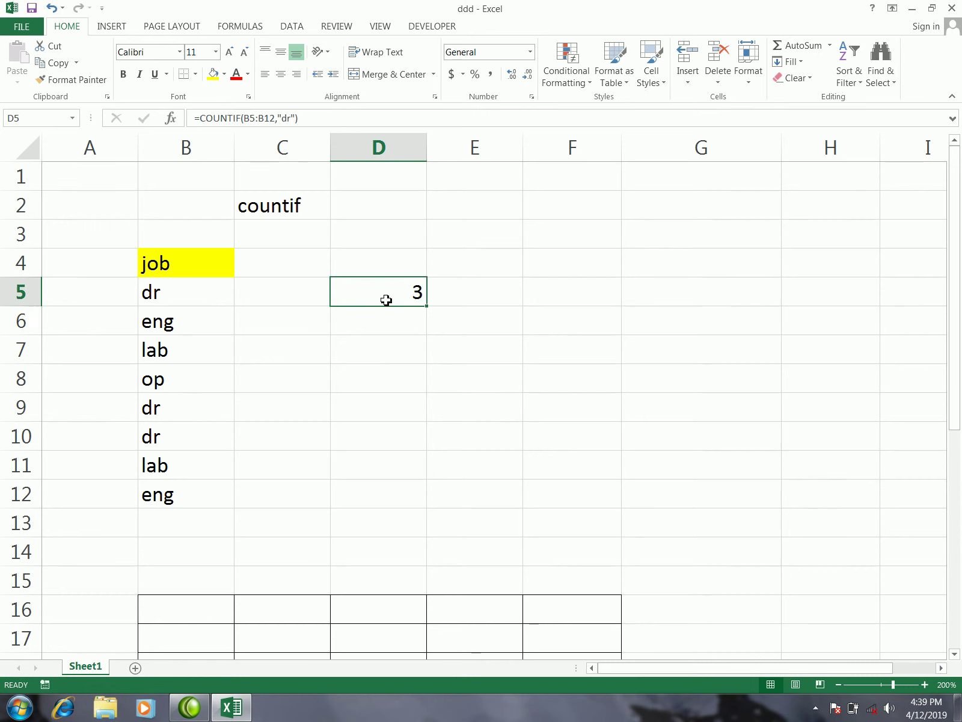
{"action": "left_click", "coordinate": [377, 268]}
{"action": "type", "text": "dr"}
{"action": "key", "text": "Return"}
{"action": "key", "text": "Return"}
{"action": "key", "text": "Return"}
{"action": "left_click", "coordinate": [445, 297]}
{"action": "left_click", "coordinate": [456, 268]}
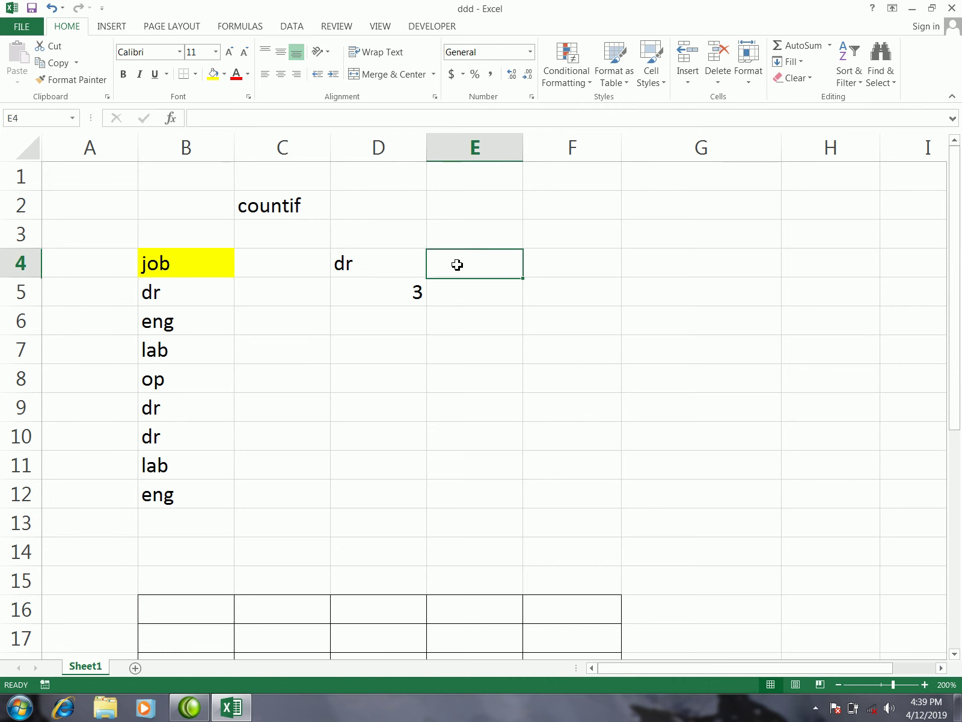
{"action": "type", "text": "e"}
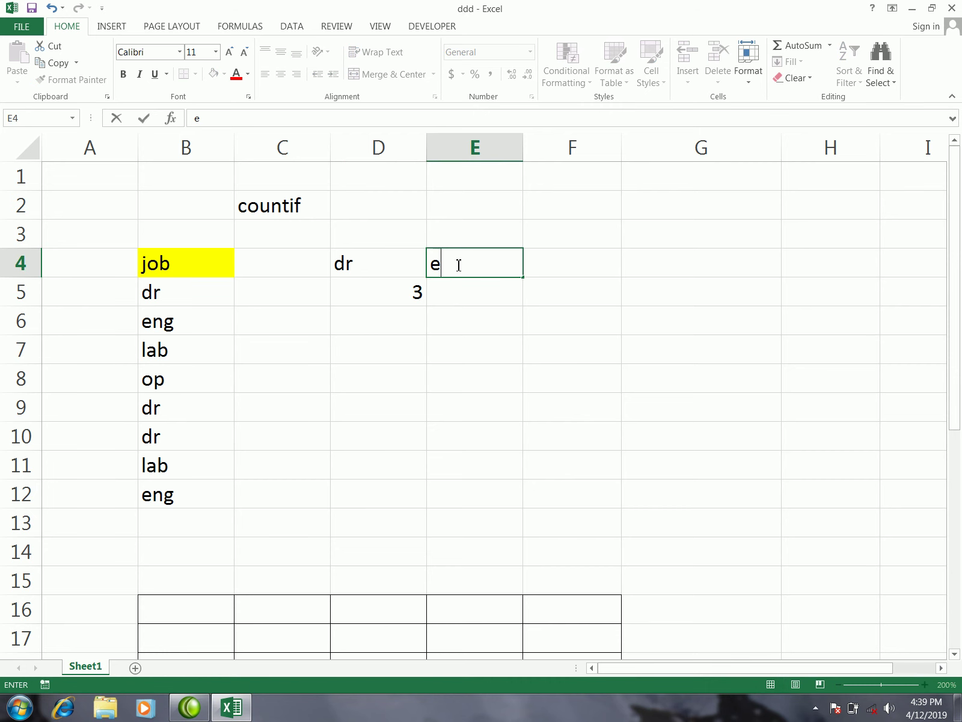
{"action": "type", "text": "ng"}
{"action": "left_click", "coordinate": [472, 292]}
Enter =COUNTIF(B5:B12,"eng") in E5 so it counts 2 eng jobs.
{"action": "type", "text": "=countif"}
{"action": "key", "text": "Tab"}
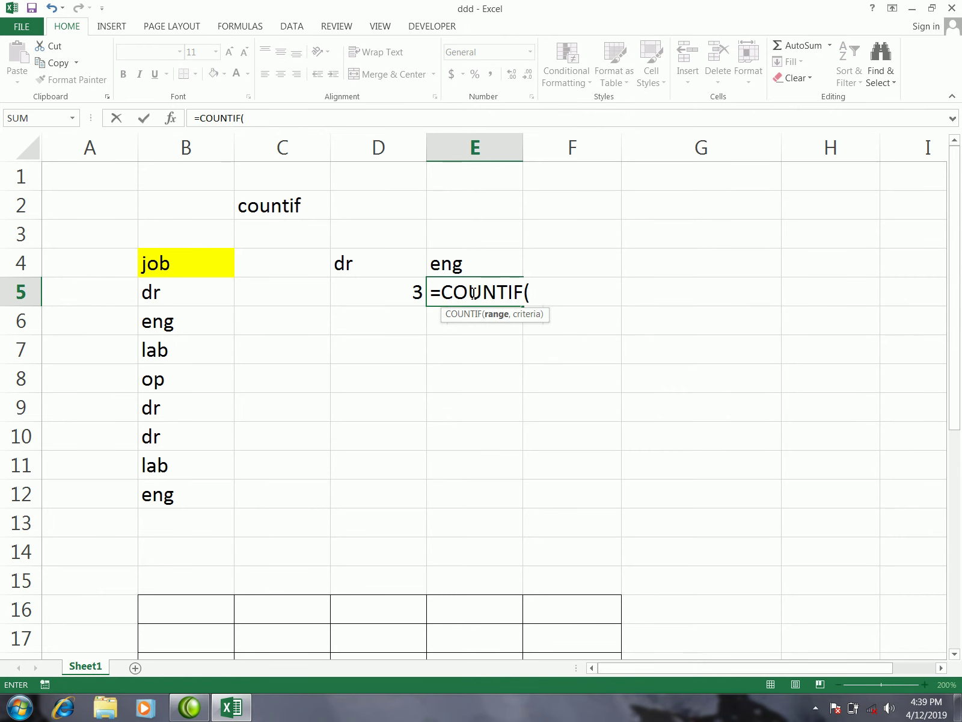
{"action": "left_click_drag", "start_coordinate": [159, 291], "coordinate": [173, 495]}
{"action": "type", "text": ","}
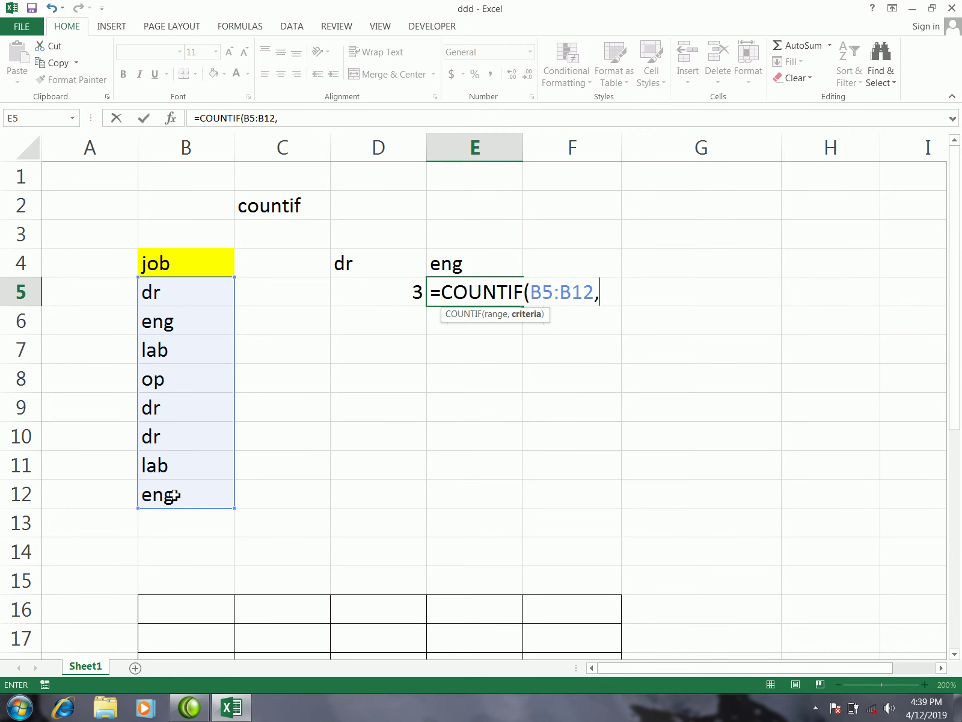
{"action": "type", "text": "\""}
{"action": "type", "text": "eng\")"}
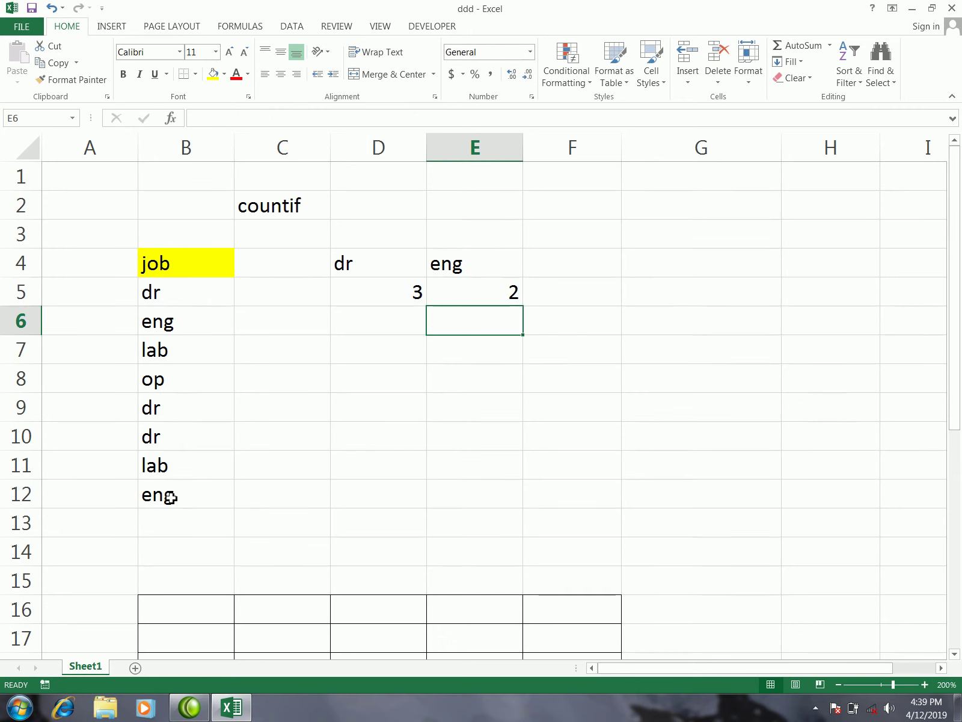
{"action": "left_click", "coordinate": [473, 299]}
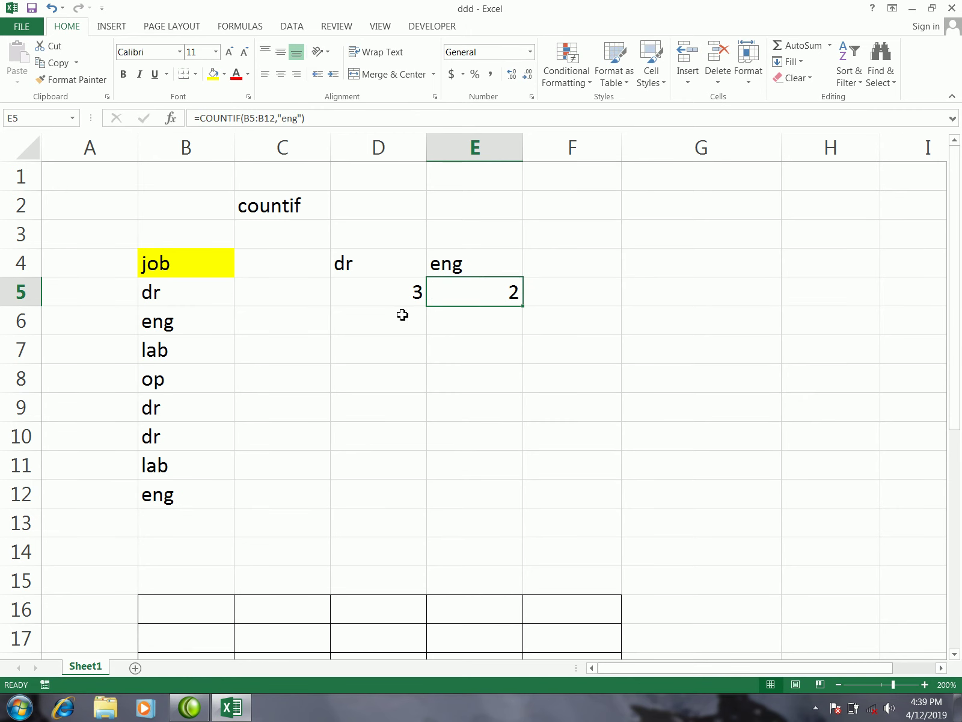
Clear the job entries in B5:B12 so both counts drop to 0.
{"action": "left_click", "coordinate": [187, 386]}
{"action": "left_click", "coordinate": [189, 461]}
{"action": "left_click", "coordinate": [184, 352]}
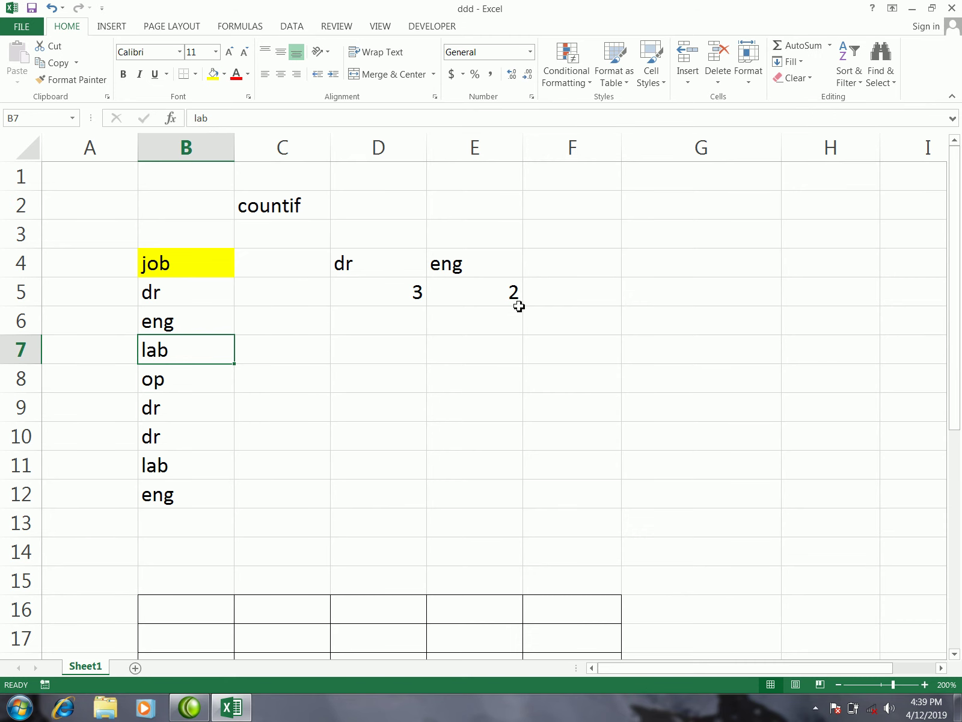
{"action": "left_click_drag", "start_coordinate": [155, 265], "coordinate": [443, 496]}
{"action": "left_click", "coordinate": [303, 375]}
{"action": "left_click_drag", "start_coordinate": [172, 301], "coordinate": [198, 496]}
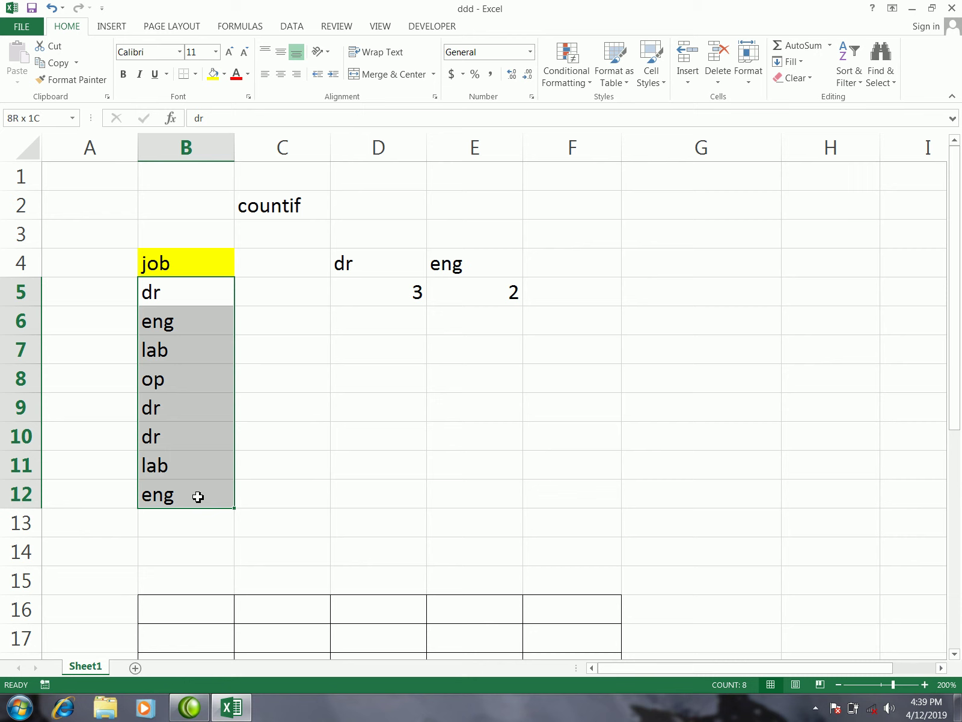
{"action": "left_click", "coordinate": [170, 323]}
{"action": "left_click", "coordinate": [167, 359]}
{"action": "left_click", "coordinate": [174, 387]}
{"action": "left_click_drag", "start_coordinate": [163, 293], "coordinate": [167, 492]}
{"action": "key", "text": "Delete"}
Delete the old labels and counts in C4:E5.
{"action": "left_click_drag", "start_coordinate": [380, 295], "coordinate": [500, 291]}
{"action": "left_click_drag", "start_coordinate": [316, 265], "coordinate": [482, 291]}
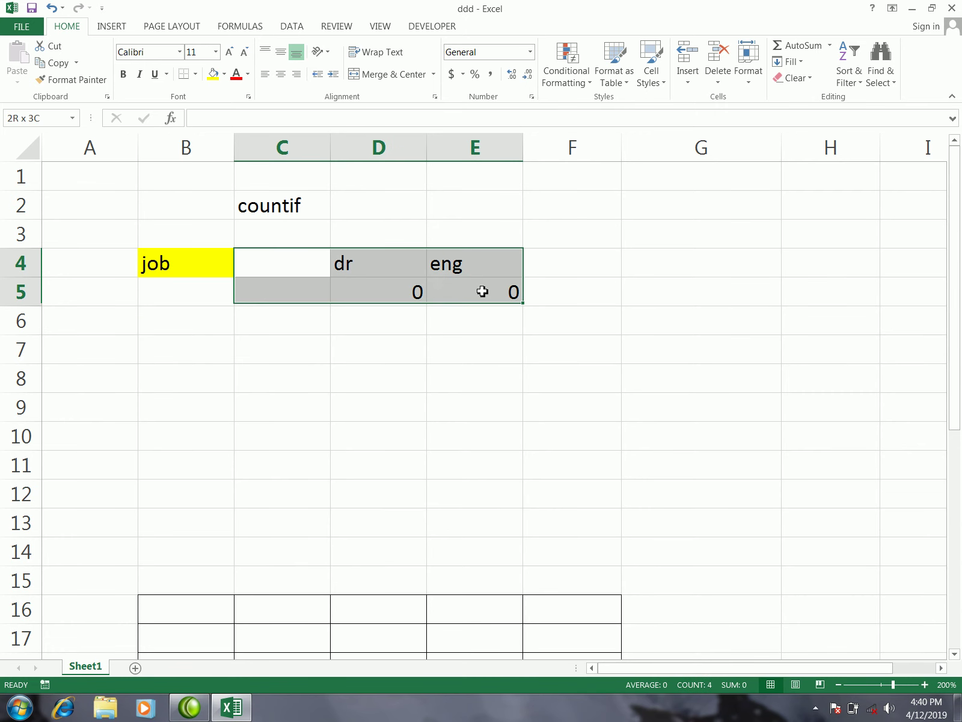
{"action": "key", "text": "Delete"}
Enter the new jobs eng, u, m and i in B5:B8.
{"action": "left_click", "coordinate": [183, 291]}
{"action": "type", "text": "eng"}
{"action": "key", "text": "Return"}
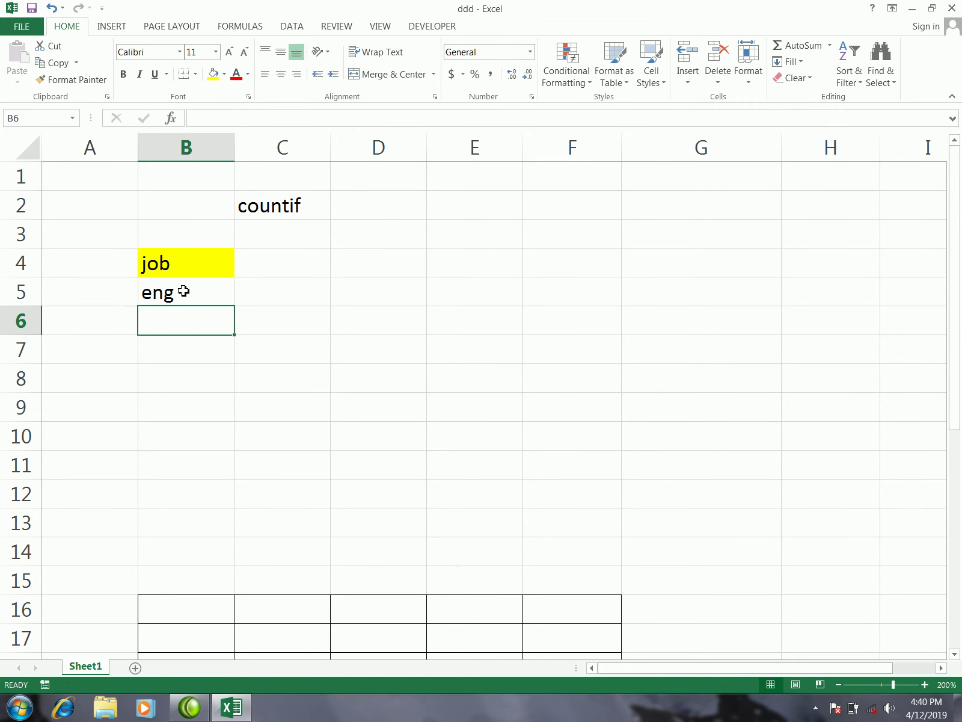
{"action": "type", "text": "u"}
{"action": "key", "text": "Return"}
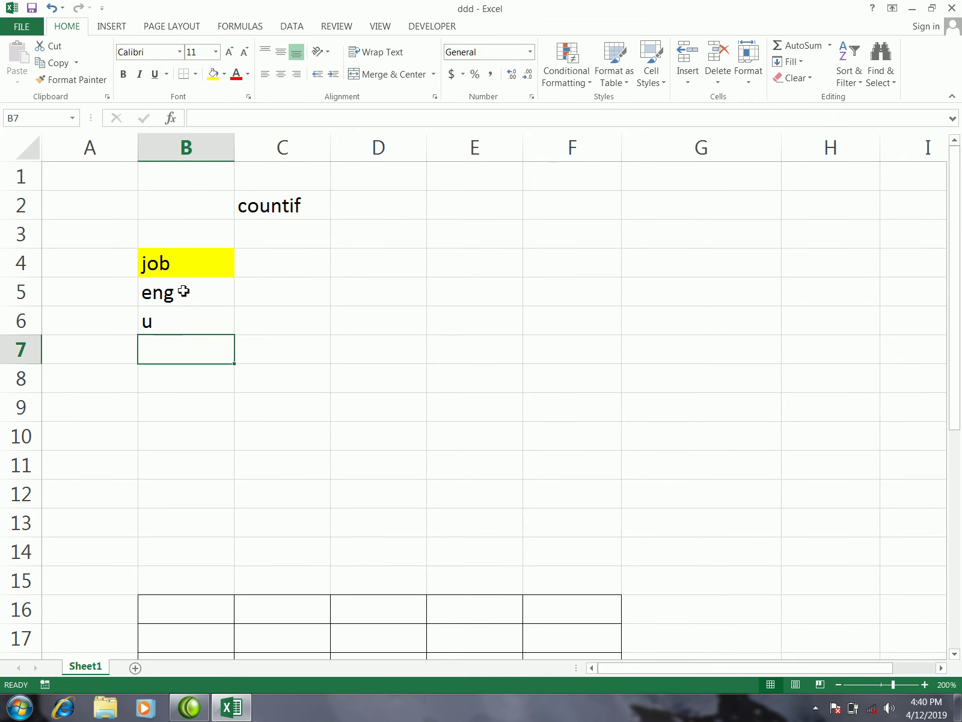
{"action": "type", "text": "m"}
{"action": "key", "text": "Return"}
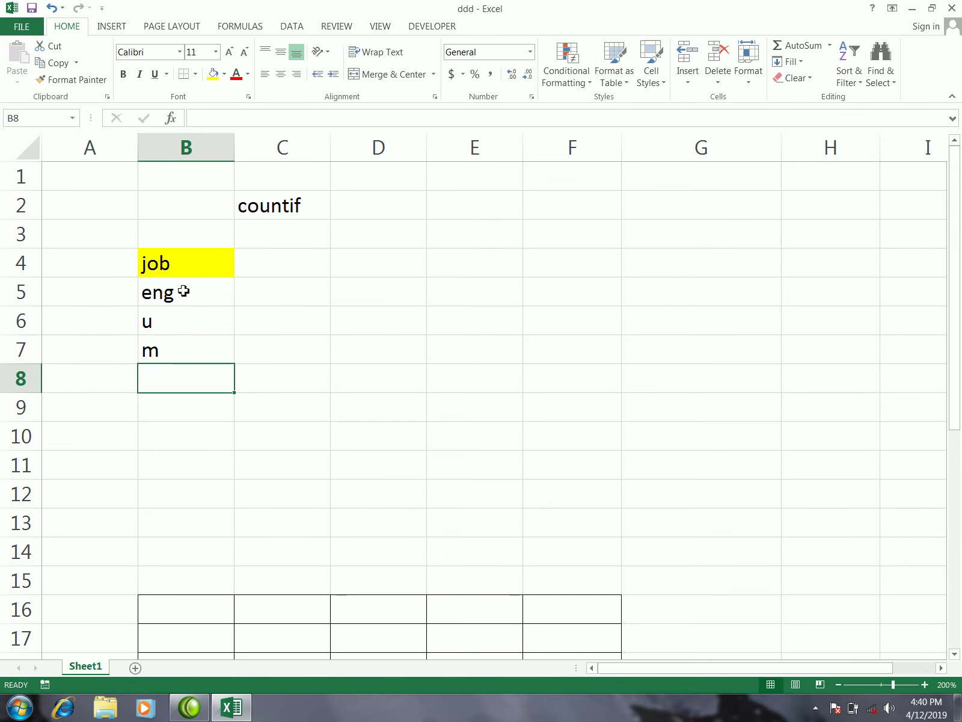
{"action": "type", "text": "i"}
{"action": "left_click", "coordinate": [190, 413]}
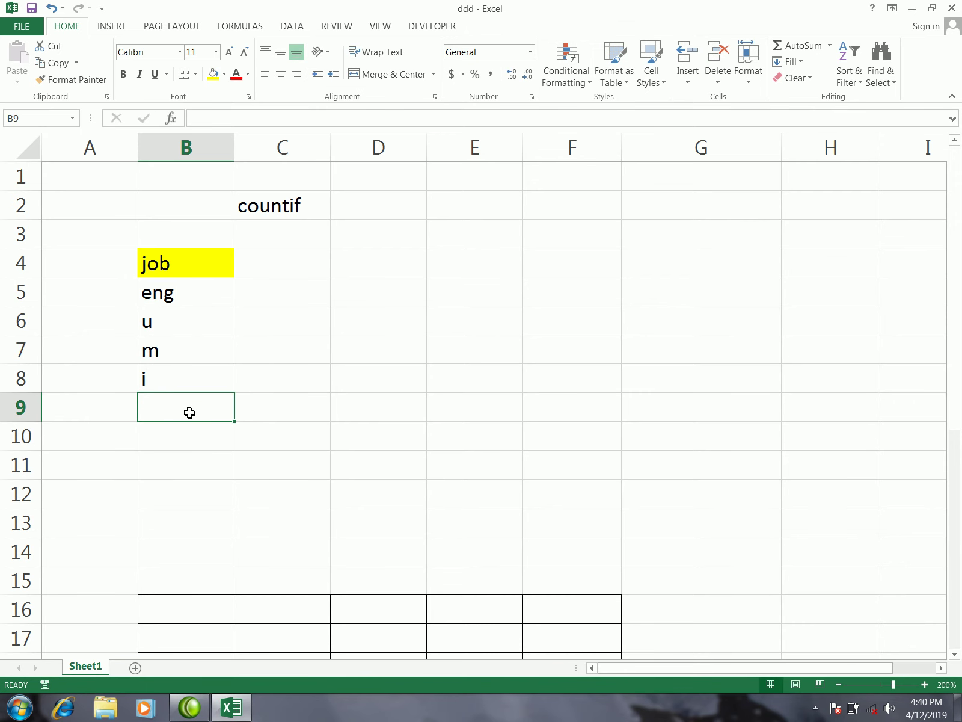
Add eng, m and m in B9:B11 and select the new job list.
{"action": "type", "text": "e"}
{"action": "key", "text": "Return"}
{"action": "type", "text": "m"}
{"action": "key", "text": "Return"}
{"action": "type", "text": "m"}
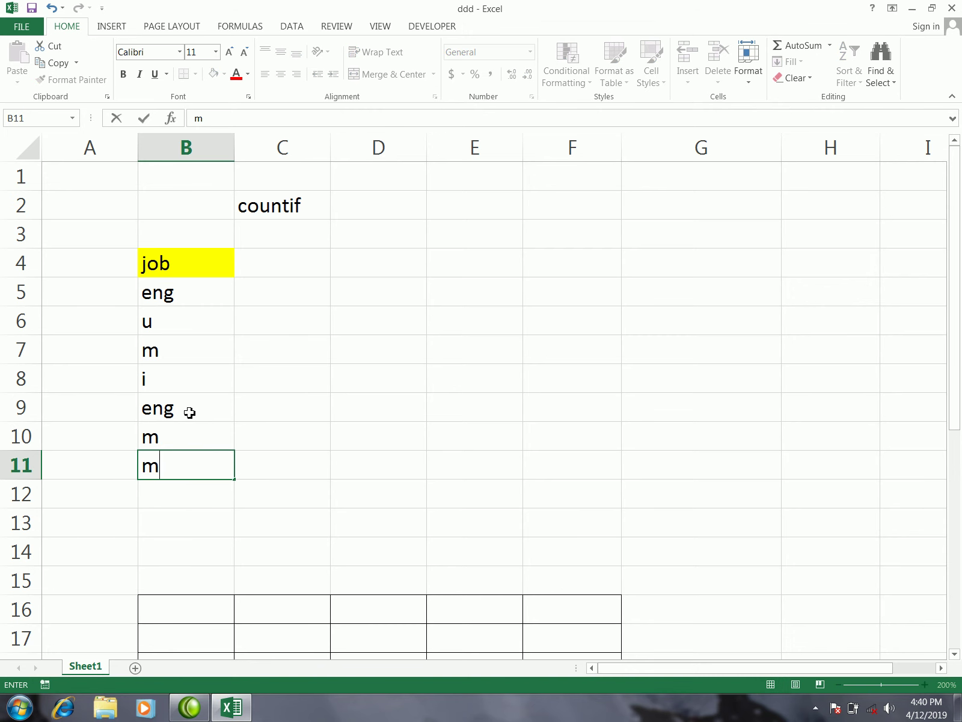
{"action": "left_click", "coordinate": [258, 385]}
{"action": "left_click", "coordinate": [182, 294]}
{"action": "left_click_drag", "start_coordinate": [172, 294], "coordinate": [168, 461]}
{"action": "left_click", "coordinate": [172, 408]}
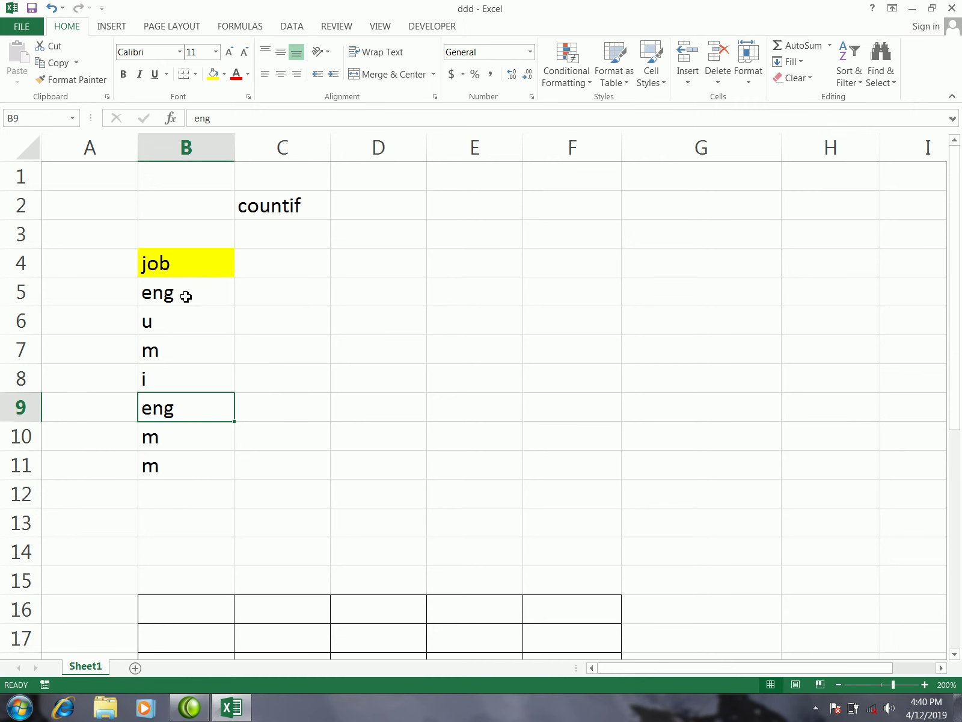
{"action": "left_click_drag", "start_coordinate": [186, 296], "coordinate": [187, 466]}
Enter =COUNTIF(B5:B11,"m") in E4 so it counts 3 m entries.
{"action": "left_click", "coordinate": [460, 272]}
{"action": "type", "text": "=co"}
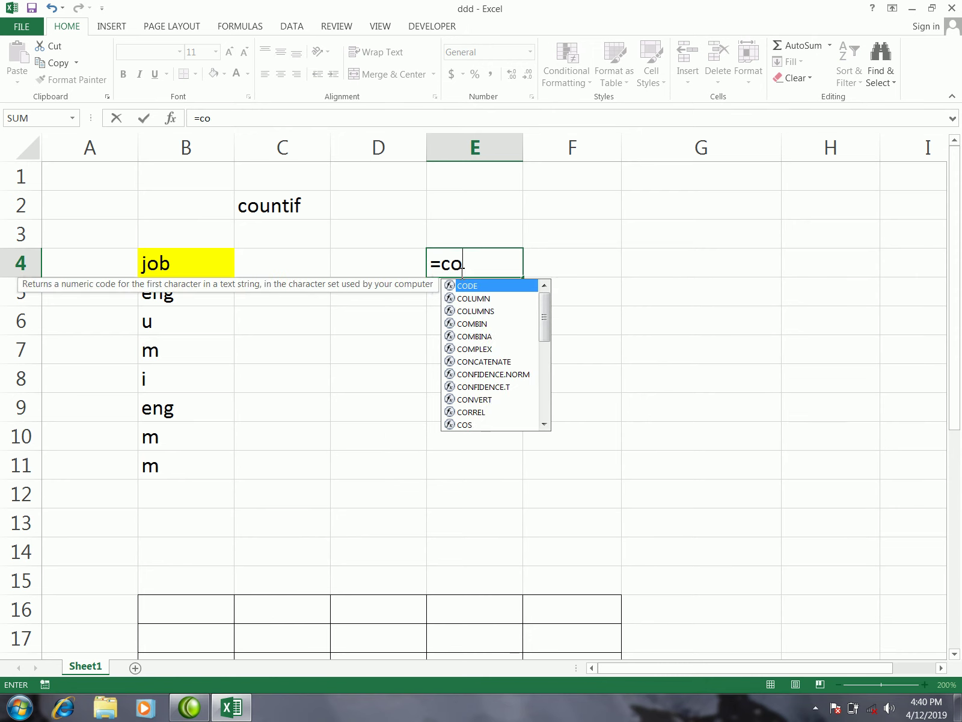
{"action": "type", "text": "un"}
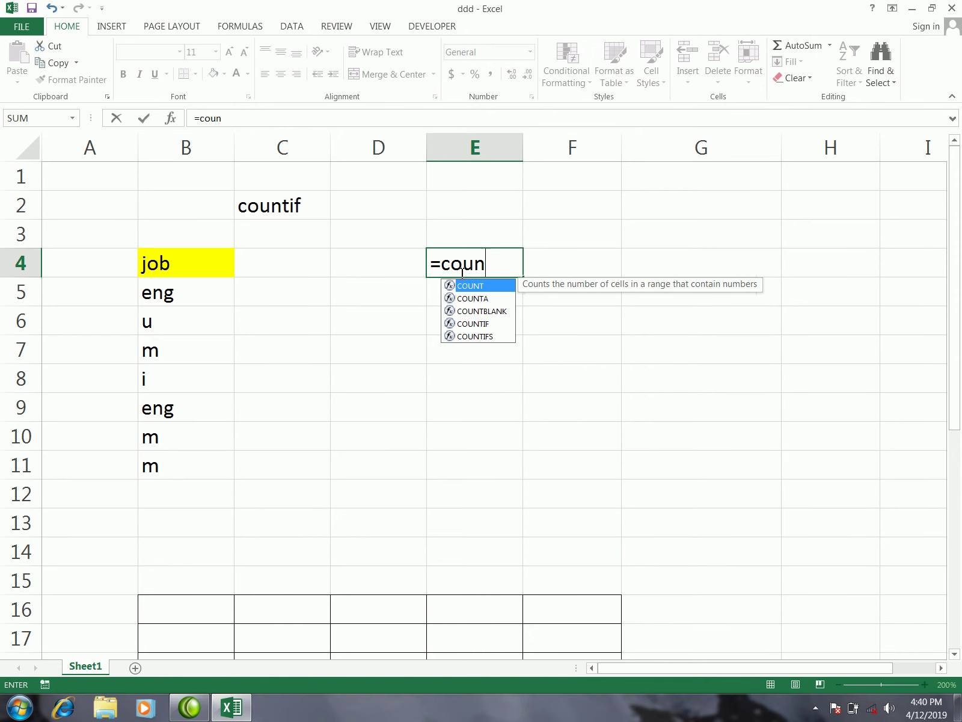
{"action": "type", "text": "if"}
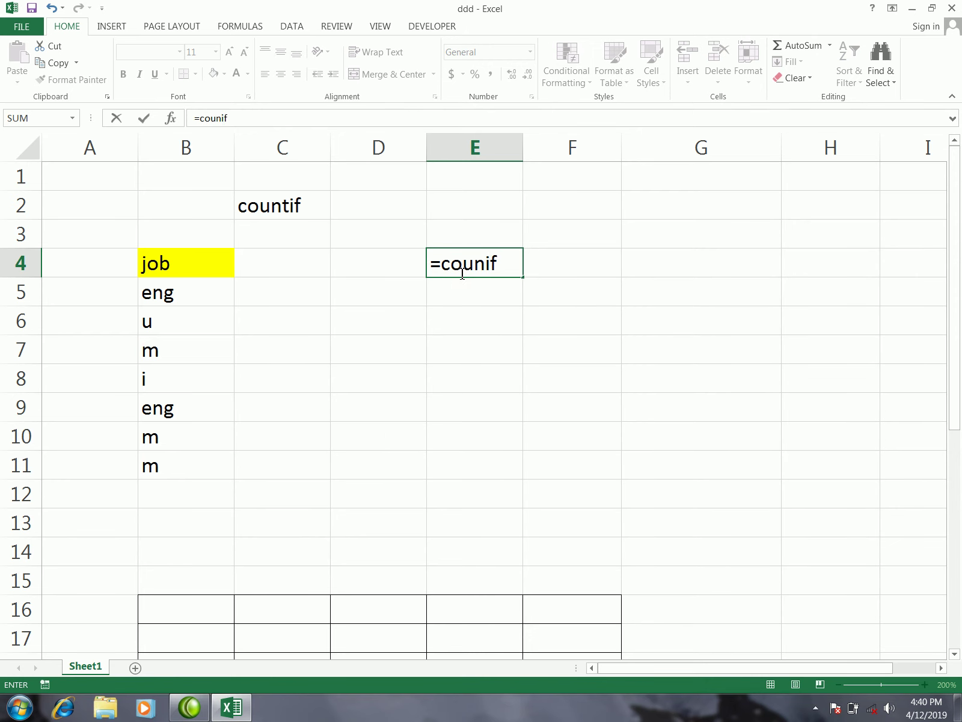
{"action": "key", "text": "BackSpace"}
{"action": "key", "text": "BackSpace"}
{"action": "type", "text": "tif"}
{"action": "key", "text": "Tab"}
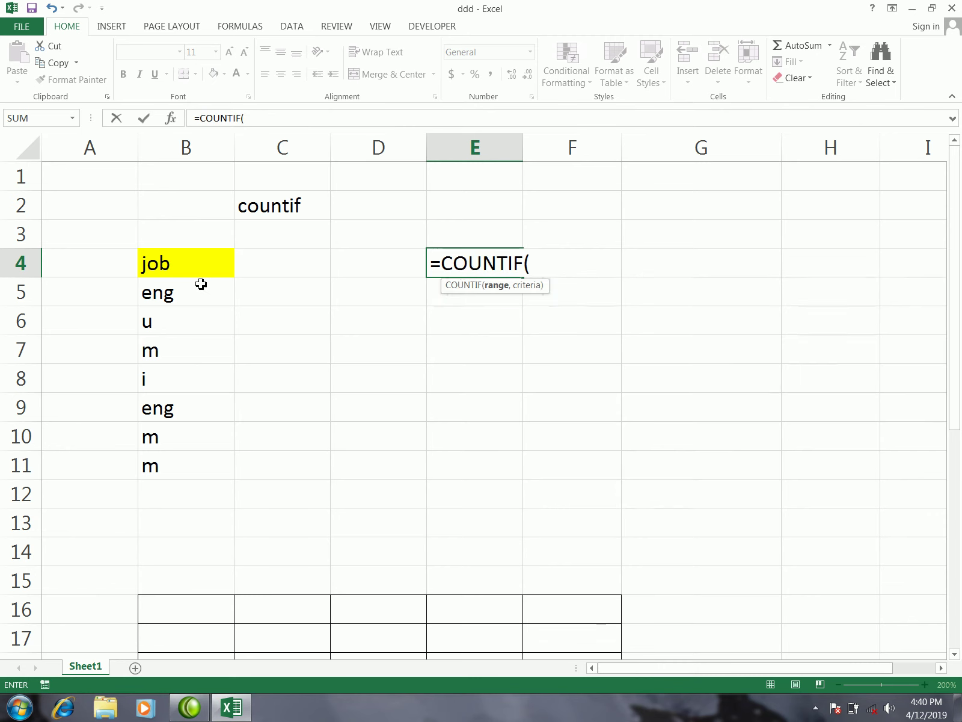
{"action": "left_click_drag", "start_coordinate": [179, 293], "coordinate": [184, 452]}
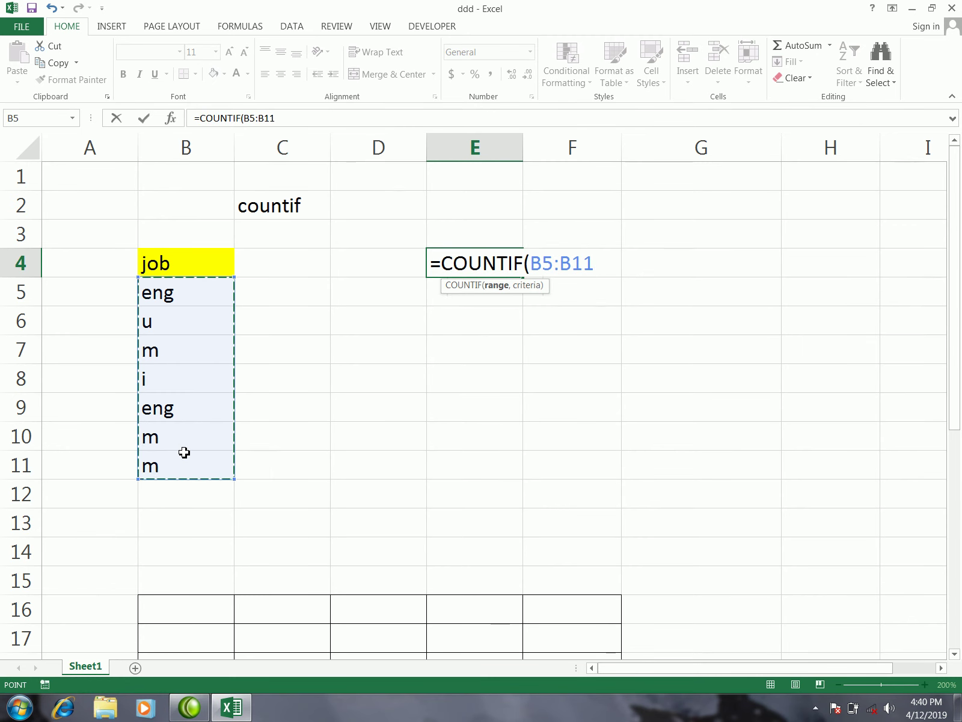
{"action": "type", "text": ",\""}
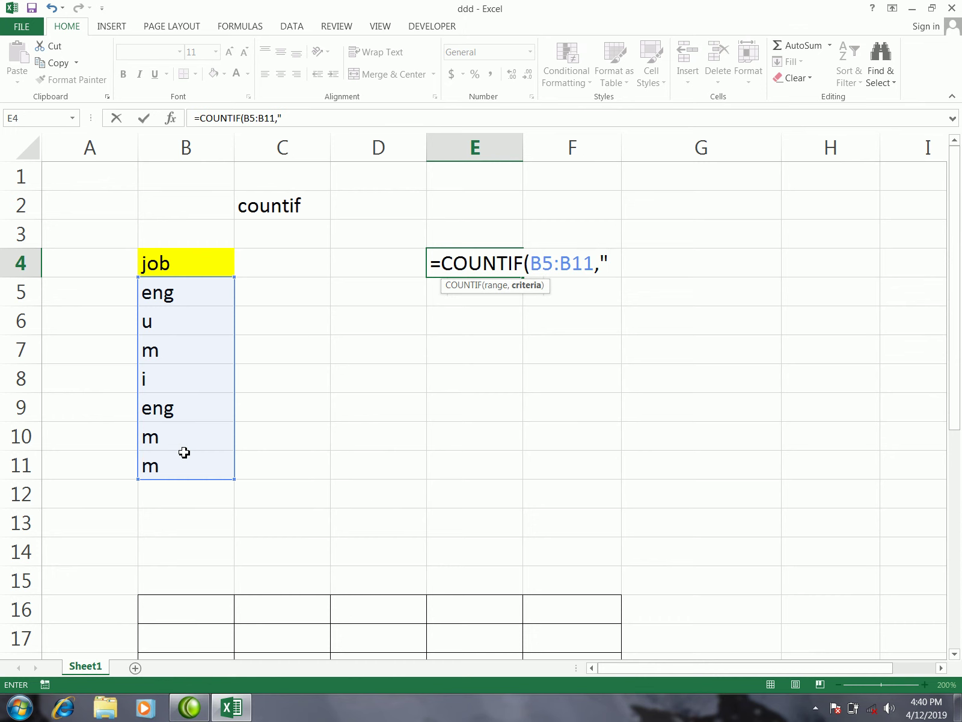
{"action": "type", "text": "m"}
{"action": "type", "text": "\""}
{"action": "type", "text": ")"}
{"action": "key", "text": "Return"}
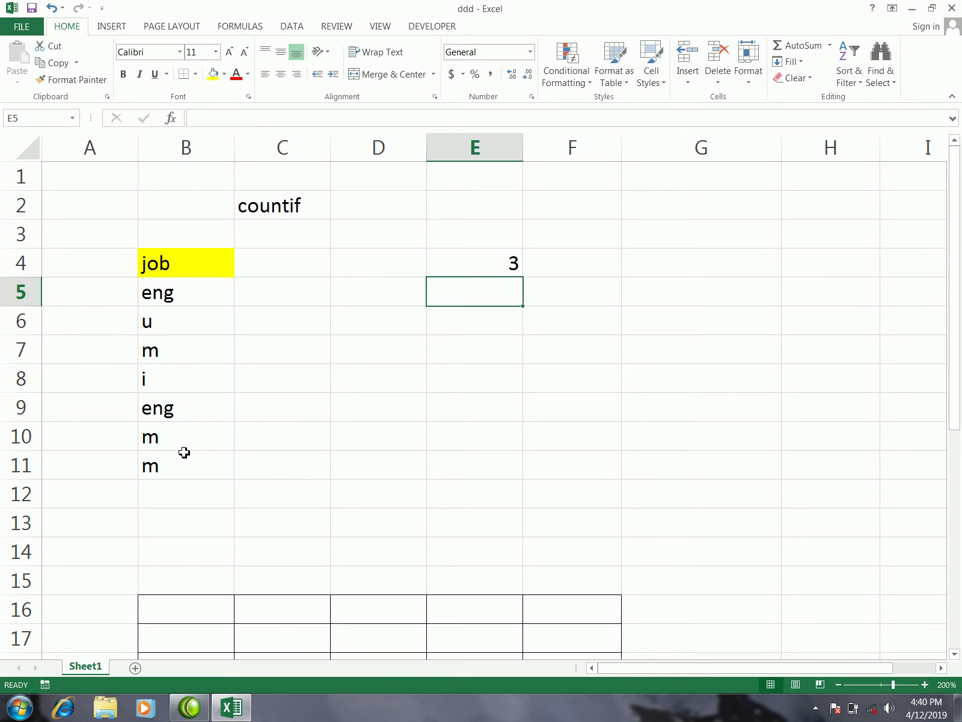
{"action": "left_click", "coordinate": [445, 271]}
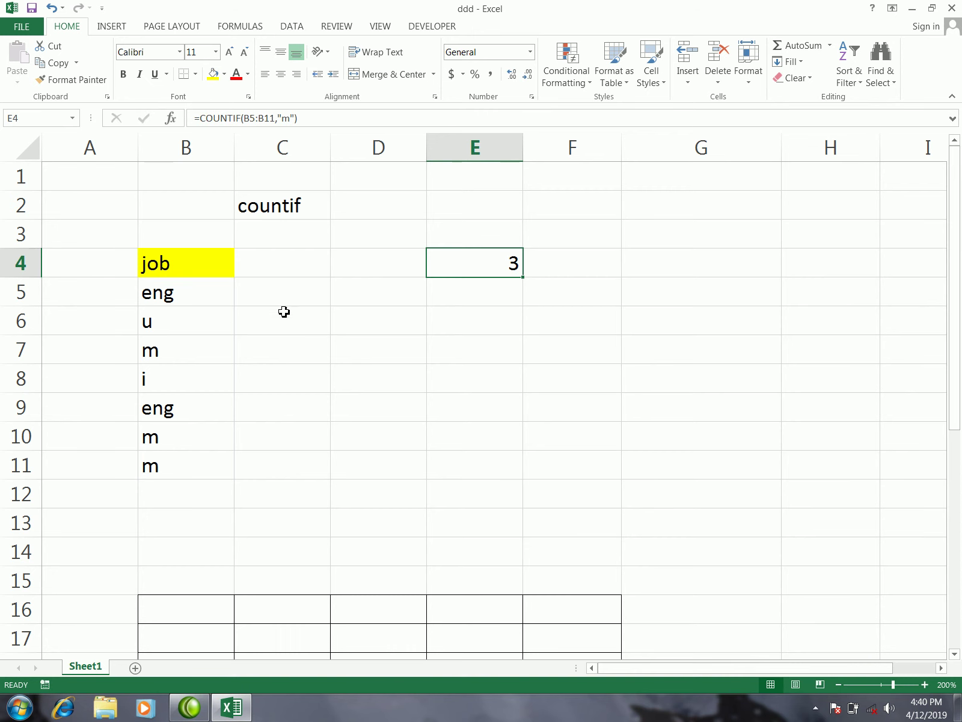
Clear the old job list from the example area A4:E12.
{"action": "left_click_drag", "start_coordinate": [134, 266], "coordinate": [463, 490]}
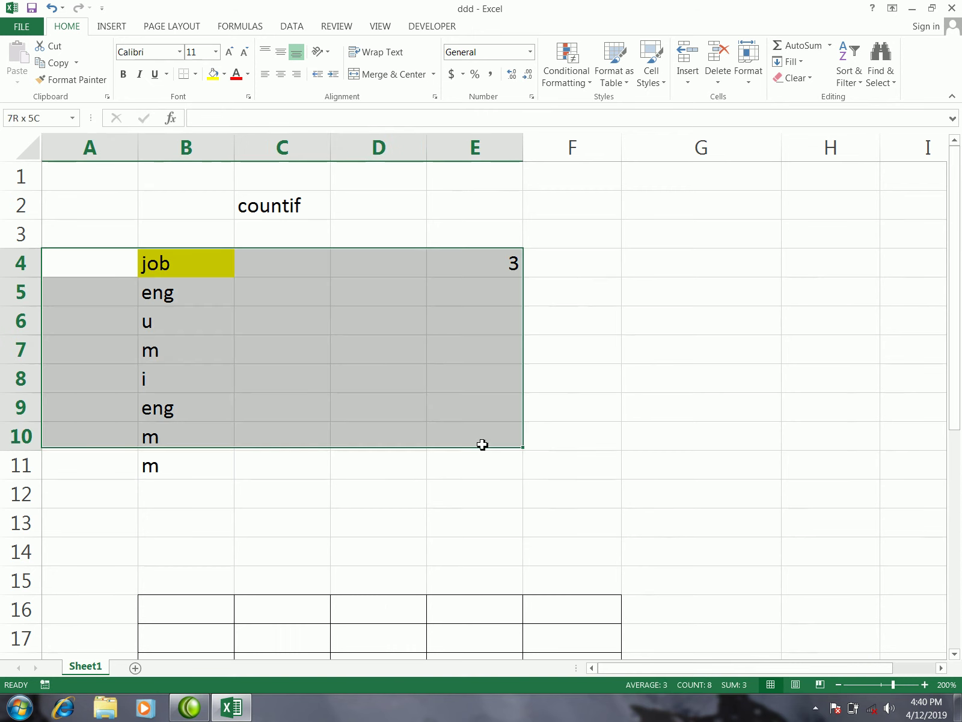
{"action": "key", "text": "Delete"}
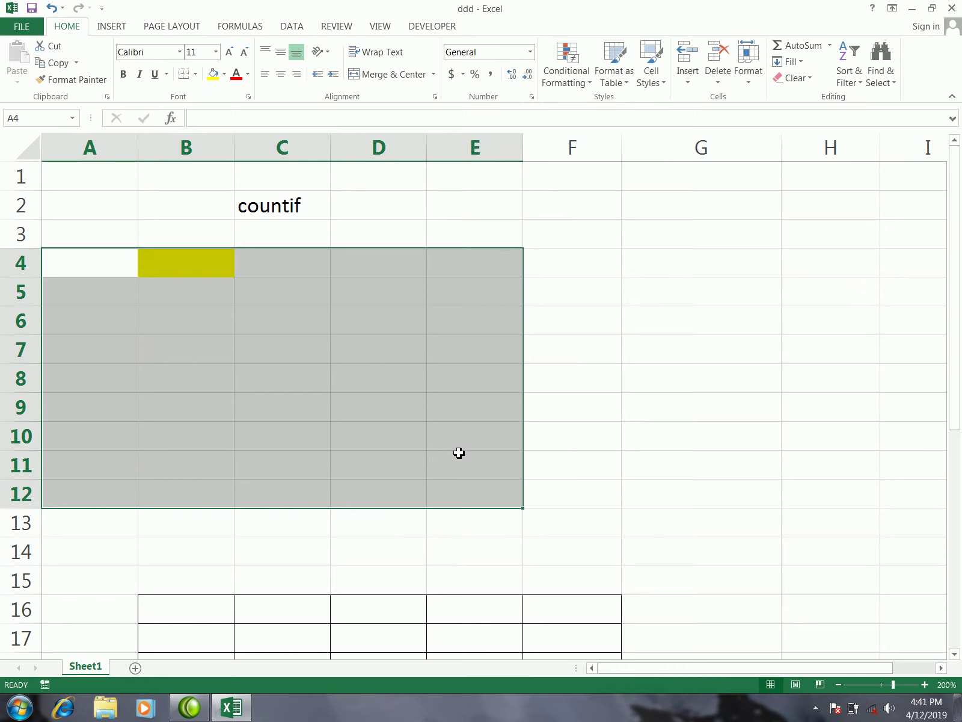
{"action": "left_click", "coordinate": [287, 374]}
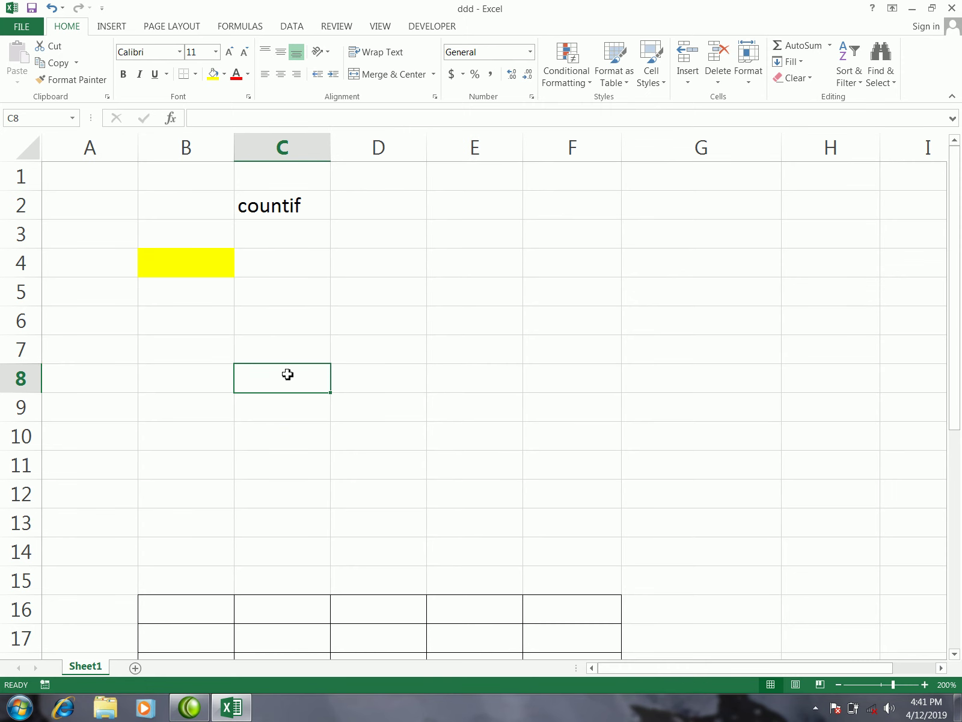
Enter the headings name in C5 and id in B5.
{"action": "left_click", "coordinate": [180, 260]}
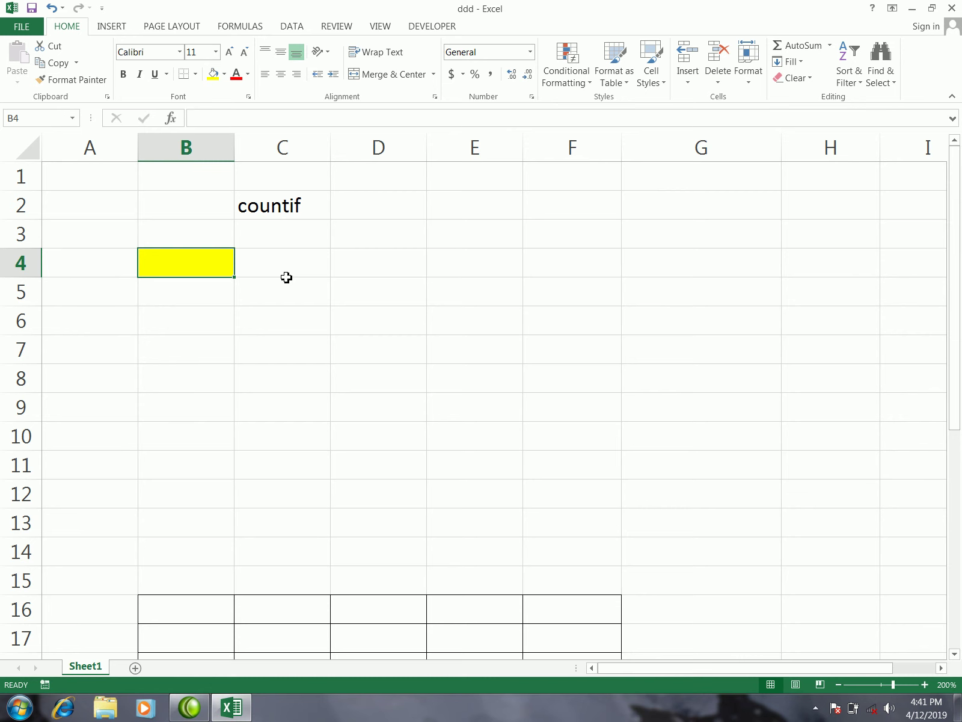
{"action": "left_click", "coordinate": [318, 304]}
{"action": "left_click", "coordinate": [367, 295]}
{"action": "left_click", "coordinate": [299, 293]}
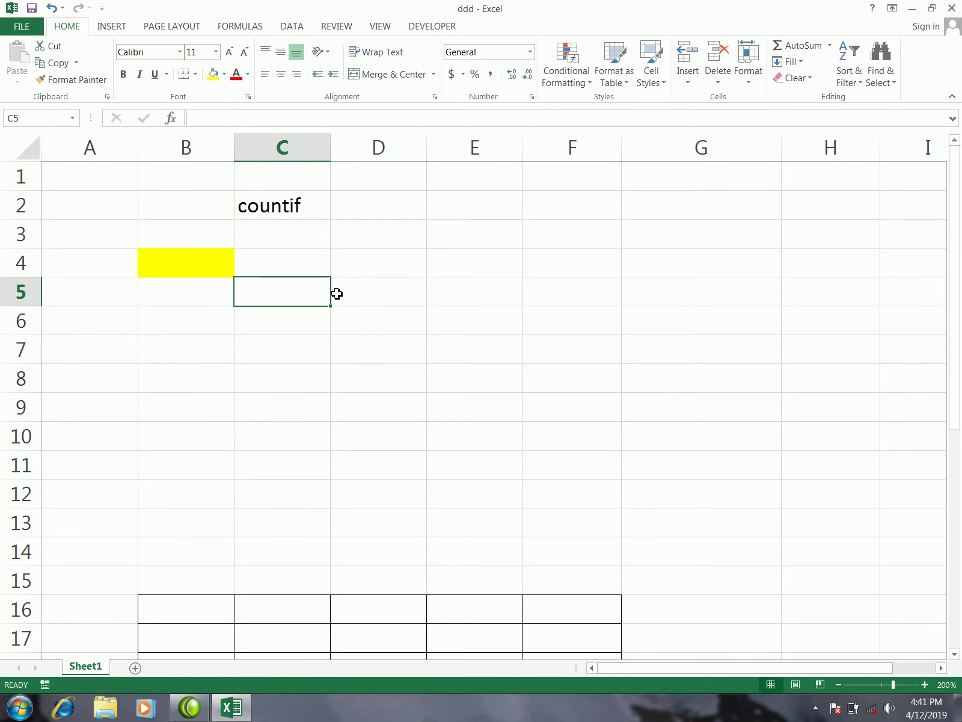
{"action": "left_click", "coordinate": [356, 301]}
{"action": "left_click", "coordinate": [308, 301]}
{"action": "type", "text": "name"}
{"action": "key", "text": "Tab"}
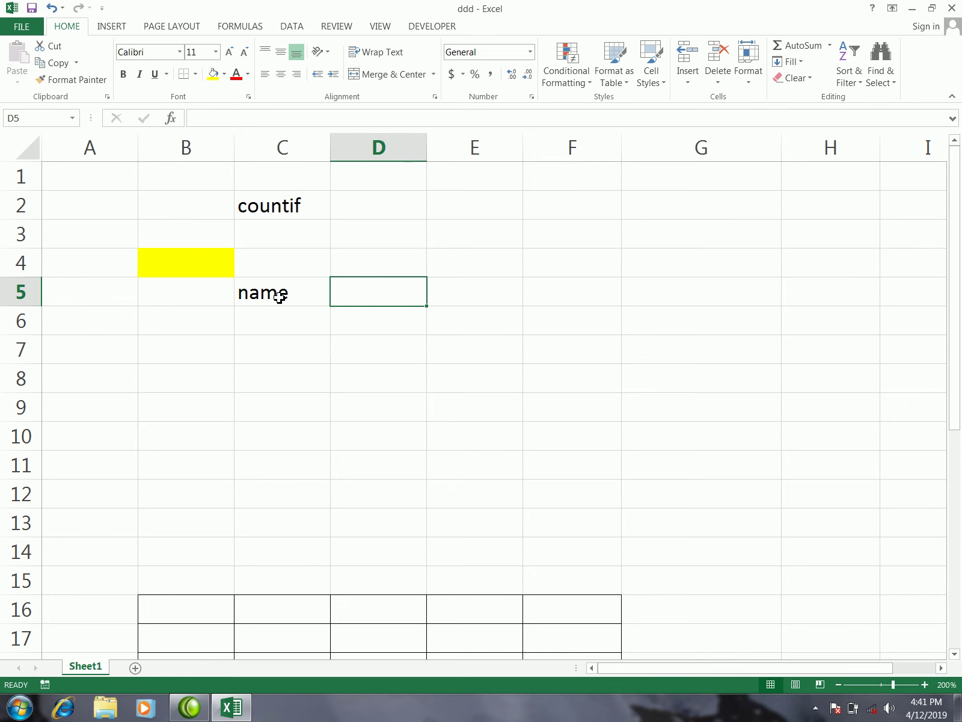
{"action": "left_click", "coordinate": [180, 298]}
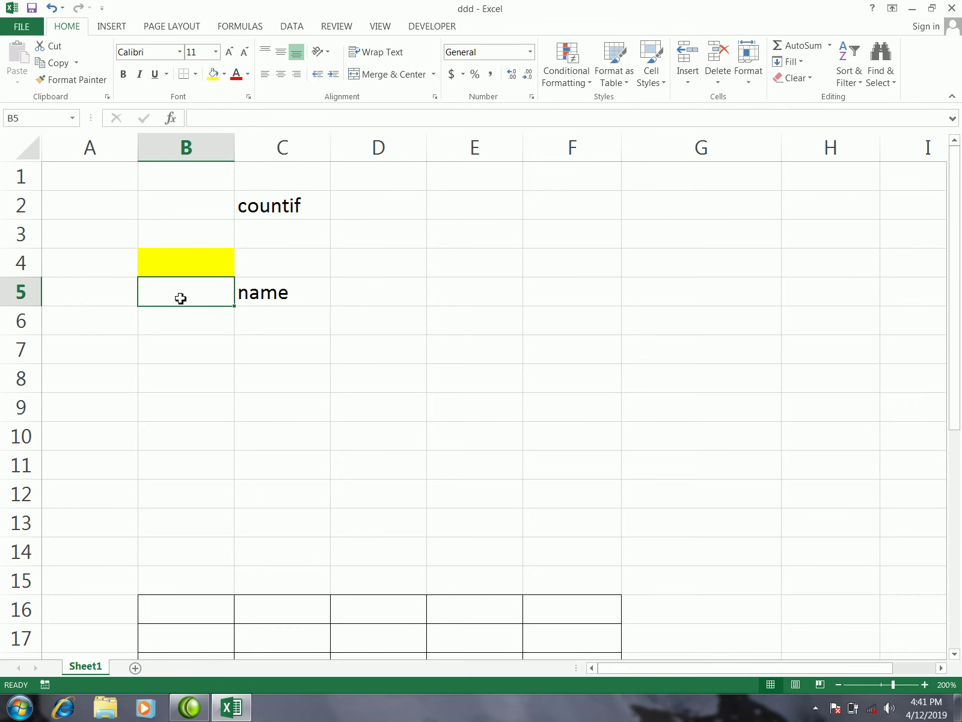
{"action": "type", "text": "id"}
{"action": "key", "text": "Tab"}
{"action": "key", "text": "Tab"}
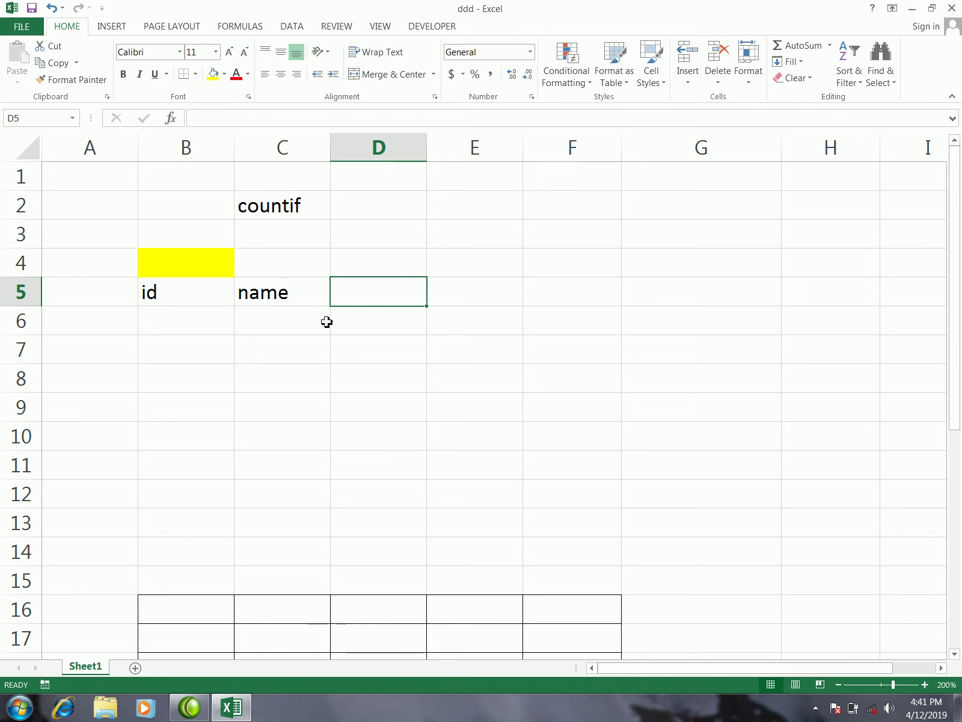
Enter 1/1/2019 in D5 and fill the dates across to 1/5/2019 in H5.
{"action": "type", "text": "1/1/2019"}
{"action": "key", "text": "Return"}
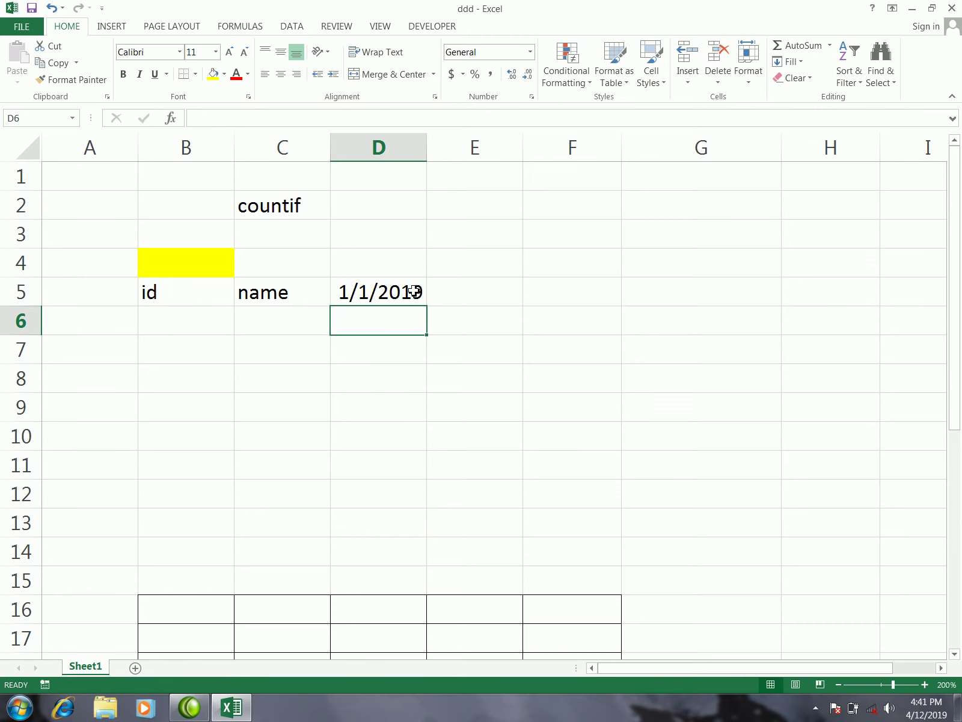
{"action": "left_click", "coordinate": [414, 292]}
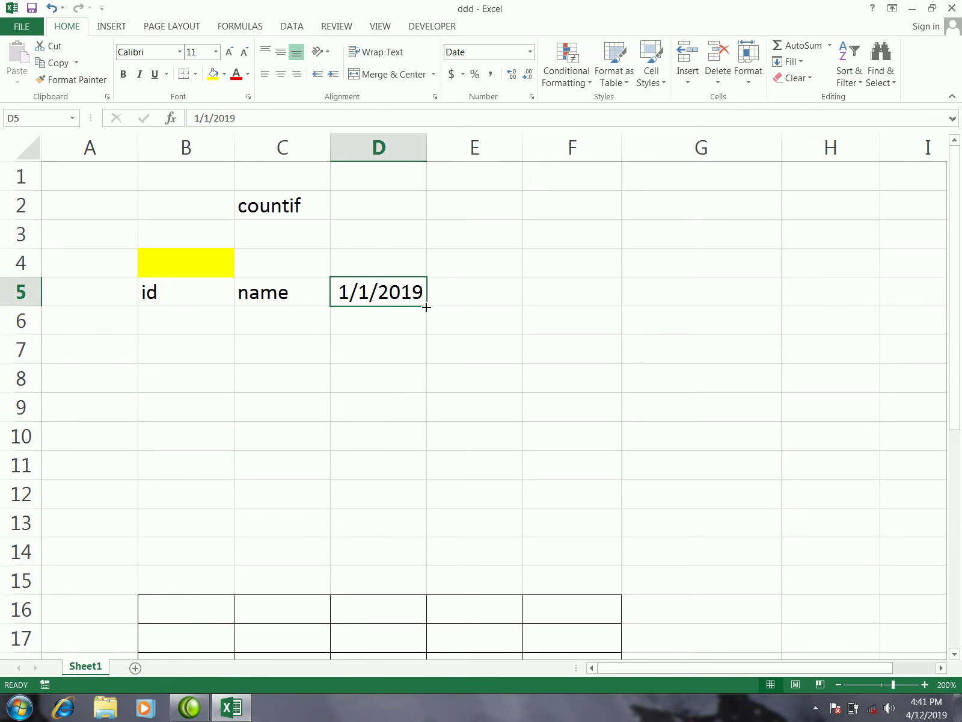
{"action": "left_click_drag", "start_coordinate": [427, 307], "coordinate": [835, 294]}
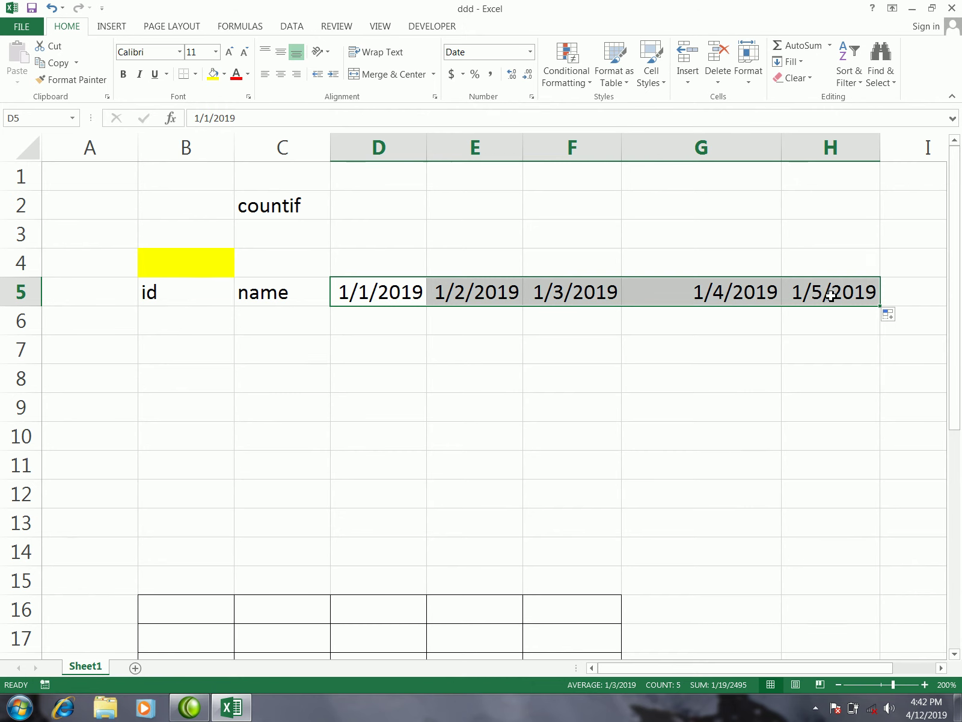
Enter the total headings T/P in I4 and T/a in J4.
{"action": "left_click", "coordinate": [941, 668]}
{"action": "left_click", "coordinate": [807, 281]}
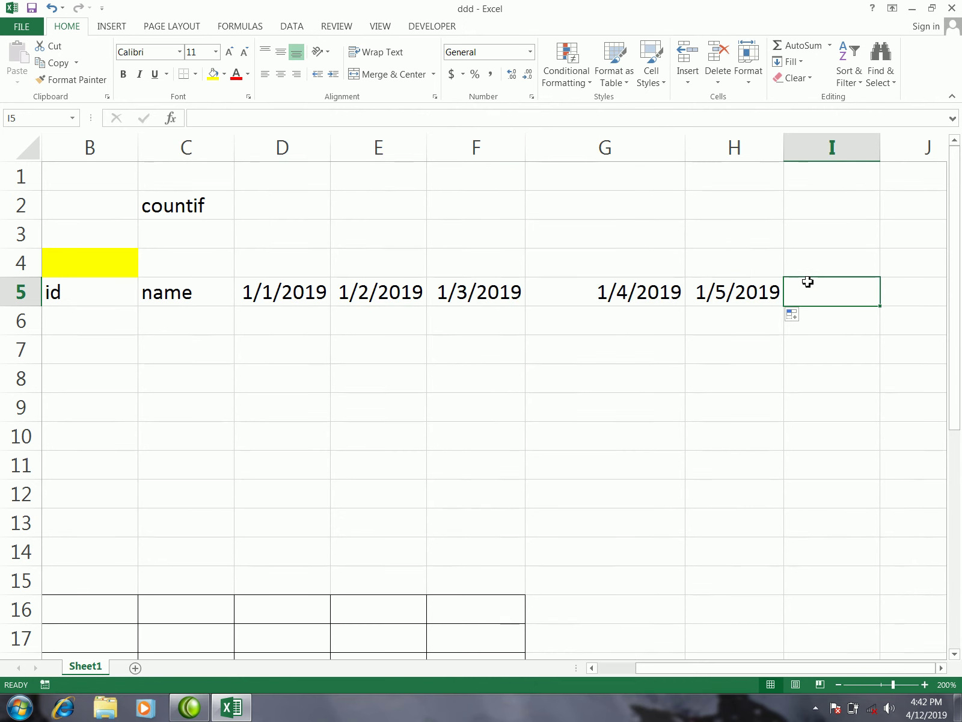
{"action": "left_click", "coordinate": [808, 267]}
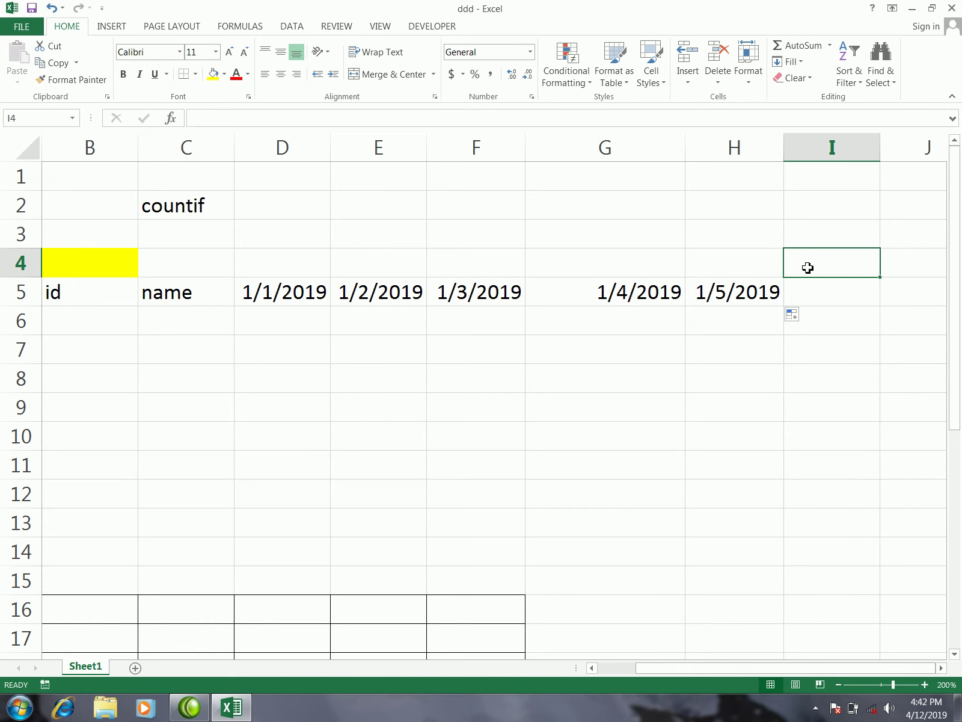
{"action": "type", "text": "T"}
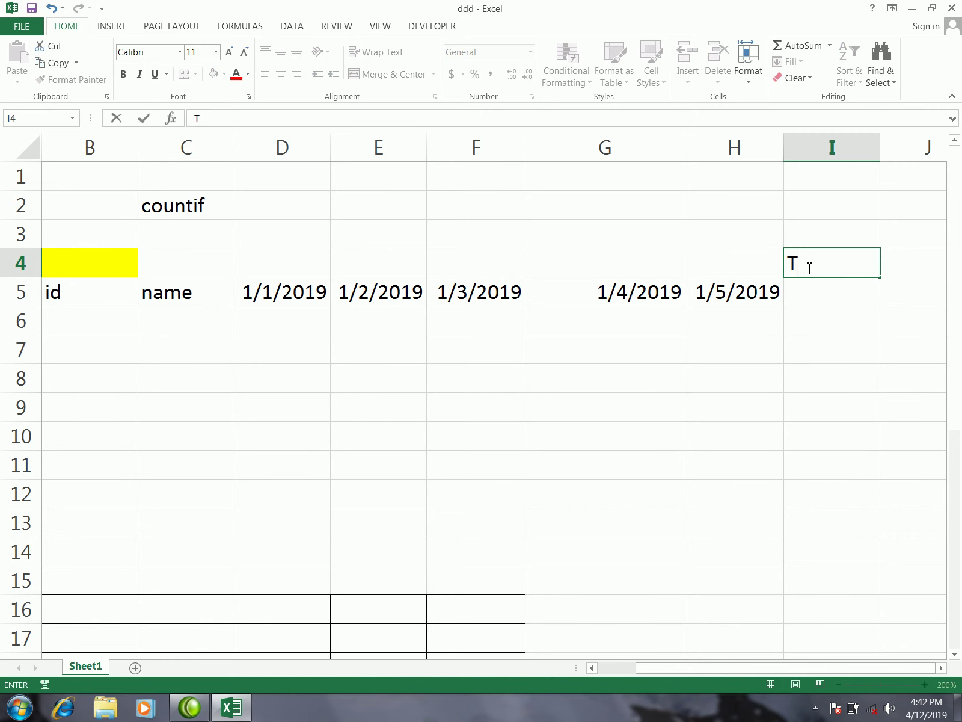
{"action": "type", "text": "/P"}
{"action": "key", "text": "Tab"}
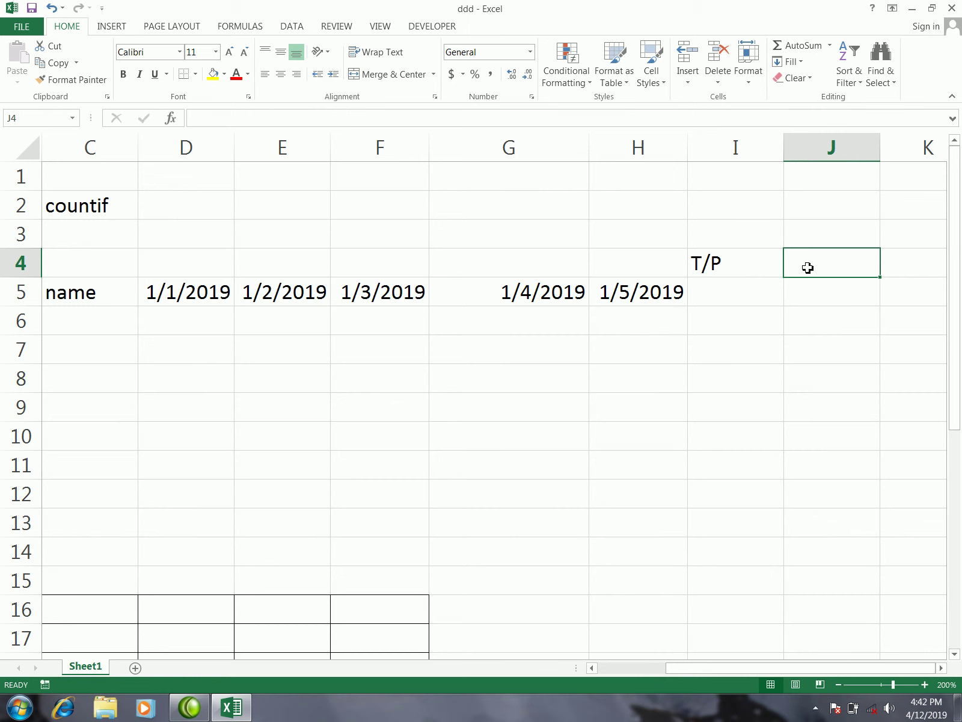
{"action": "type", "text": "T/"}
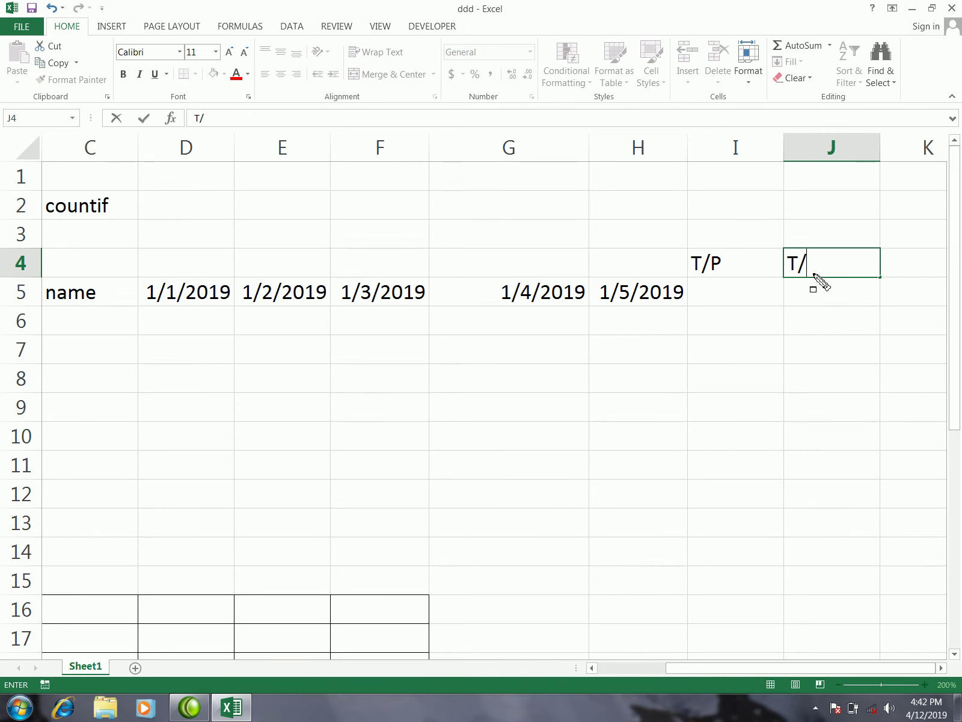
{"action": "type", "text": "a"}
{"action": "key", "text": "Return"}
{"action": "left_click", "coordinate": [728, 296]}
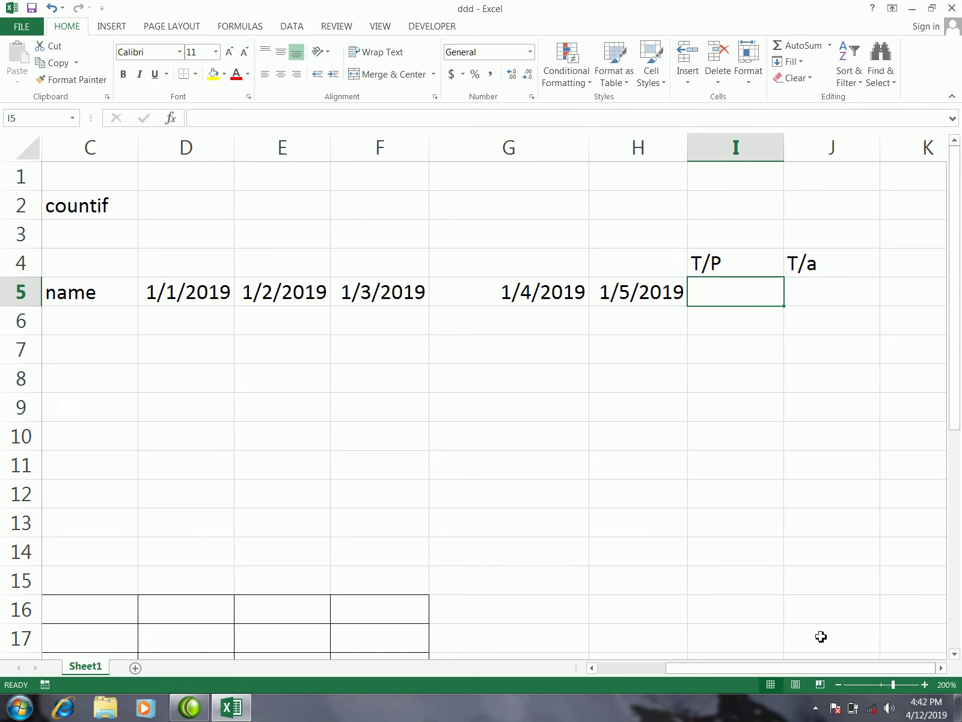
{"action": "left_click_drag", "start_coordinate": [799, 668], "coordinate": [782, 668]}
{"action": "left_click", "coordinate": [831, 327]}
{"action": "scroll", "coordinate": [831, 320], "scroll_direction": "down", "scroll_amount": 1}
{"action": "scroll", "coordinate": [830, 320], "scroll_direction": "up", "scroll_amount": 1}
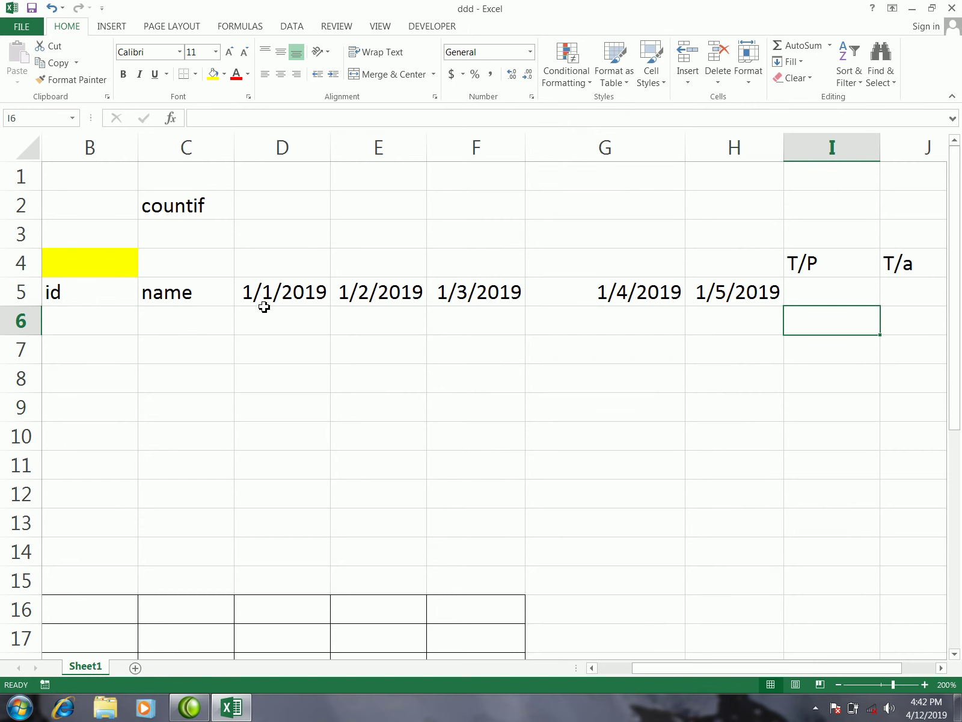
Move the five dates from D5:H5 up into row 4, starting at D4.
{"action": "left_click_drag", "start_coordinate": [247, 290], "coordinate": [727, 299]}
{"action": "key", "text": "ctrl+c"}
{"action": "left_click", "coordinate": [312, 271]}
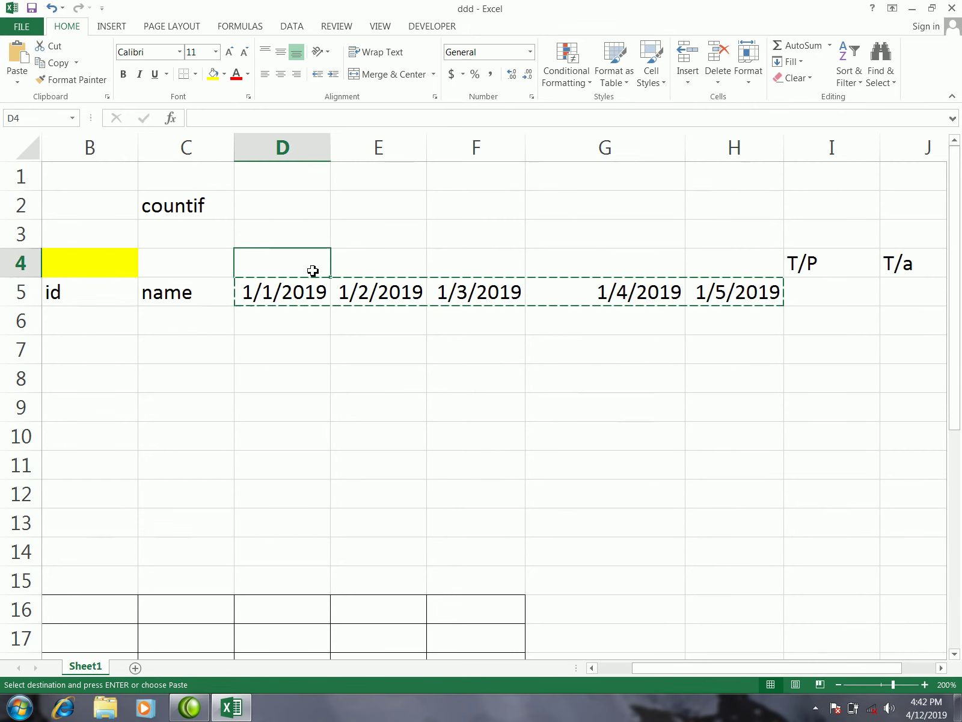
{"action": "key", "text": "ctrl+v"}
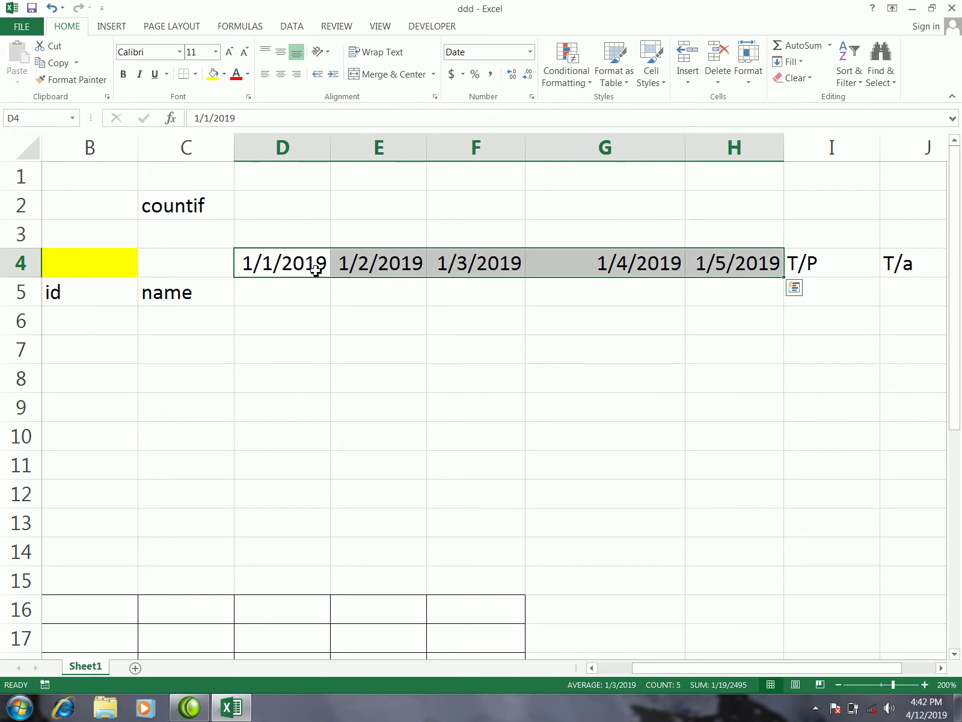
Enter the mark a in D5 under 1/1/2019.
{"action": "left_click", "coordinate": [287, 292]}
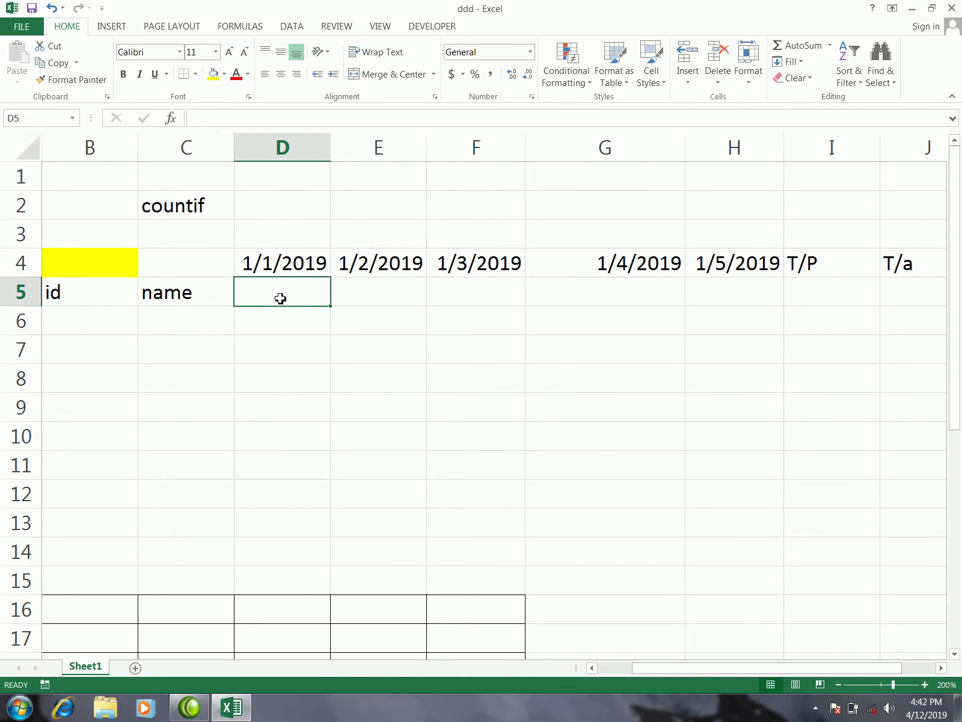
{"action": "left_click", "coordinate": [388, 295]}
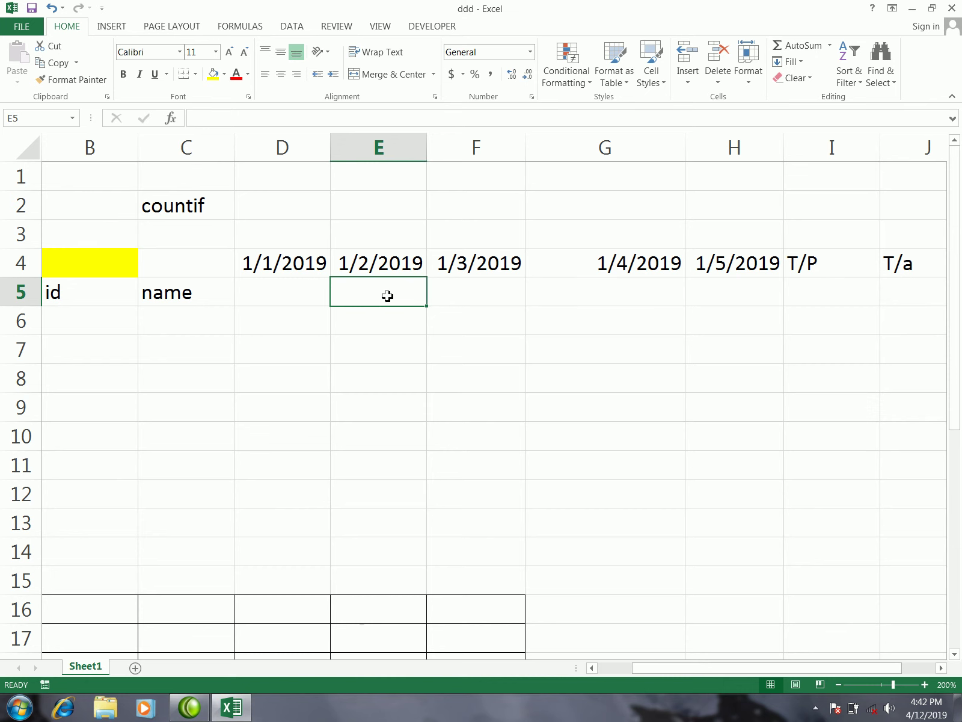
{"action": "left_click", "coordinate": [445, 295]}
{"action": "left_click", "coordinate": [552, 296]}
{"action": "left_click", "coordinate": [305, 290]}
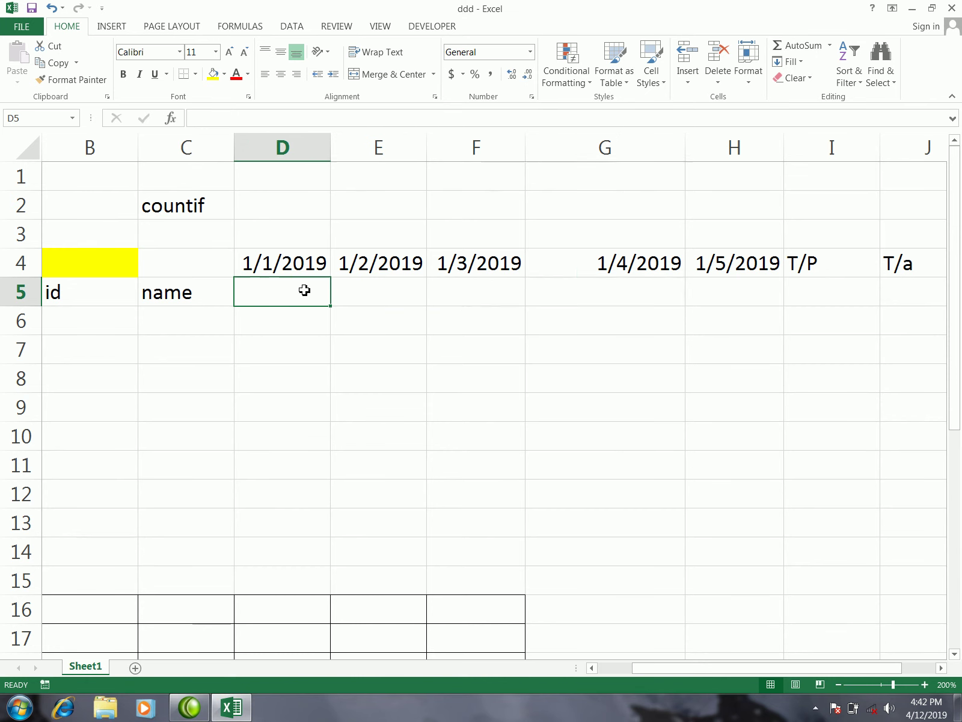
{"action": "type", "text": "a"}
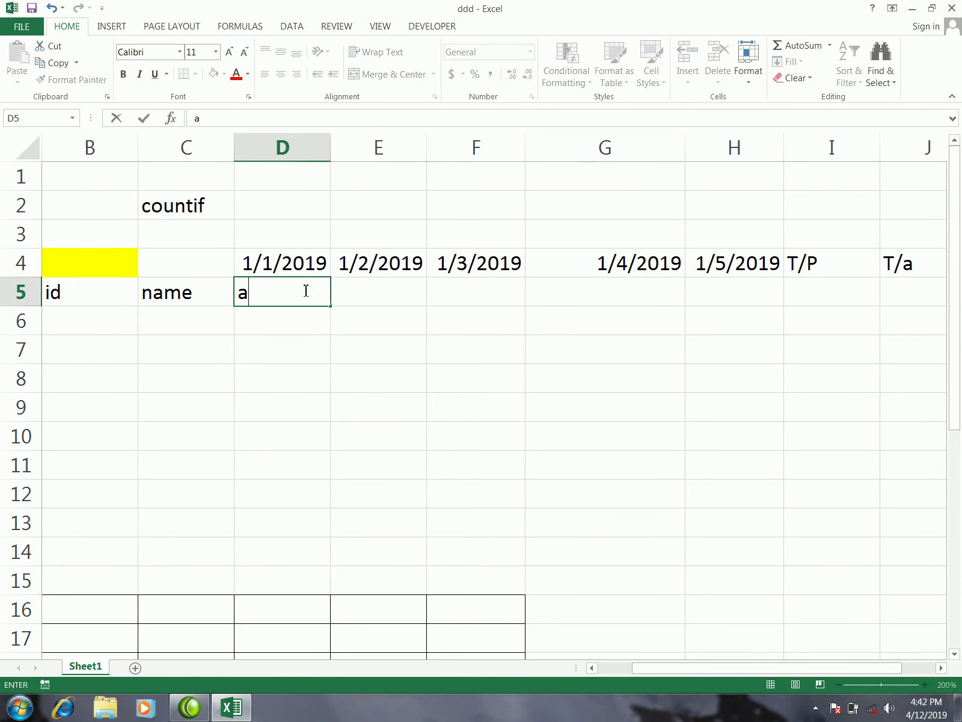
{"action": "left_click", "coordinate": [361, 294]}
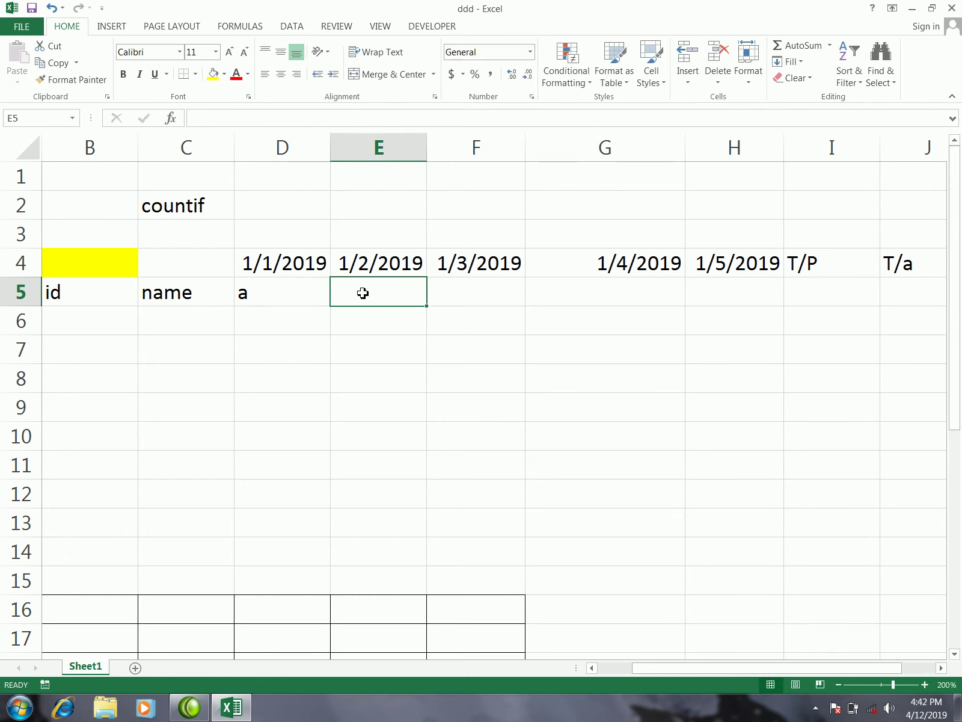
Enter the marks p, p, a, p in E5:H5 for 1/2/2019 through 1/5/2019.
{"action": "type", "text": "p"}
{"action": "left_click", "coordinate": [438, 290]}
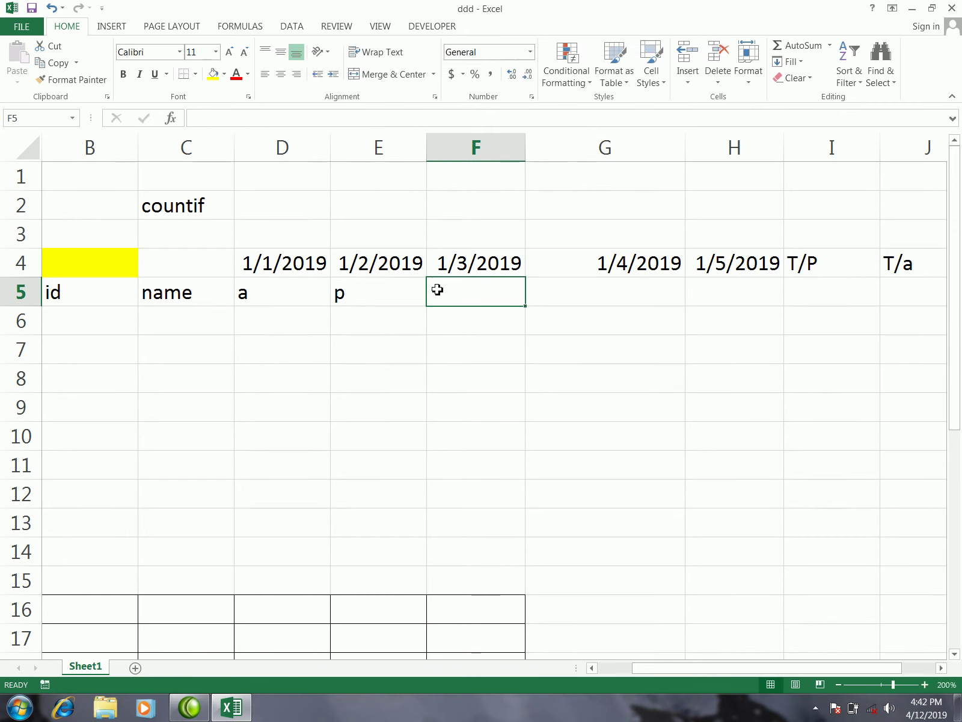
{"action": "type", "text": "p"}
{"action": "left_click", "coordinate": [535, 295]}
{"action": "type", "text": "a"}
{"action": "left_click", "coordinate": [733, 288]}
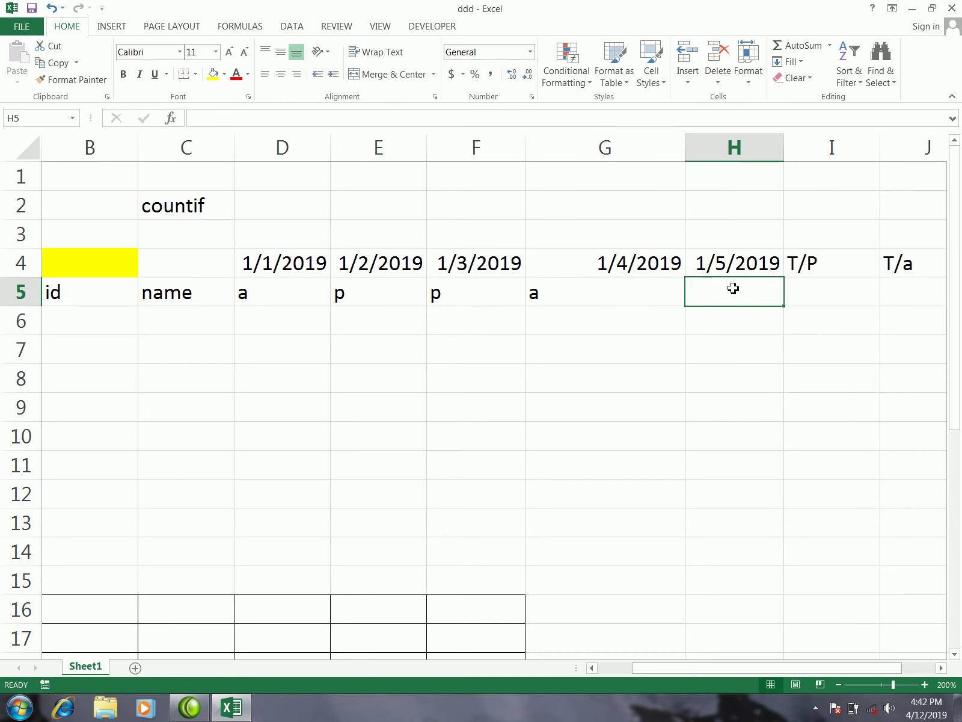
{"action": "type", "text": "p"}
{"action": "left_click", "coordinate": [822, 290]}
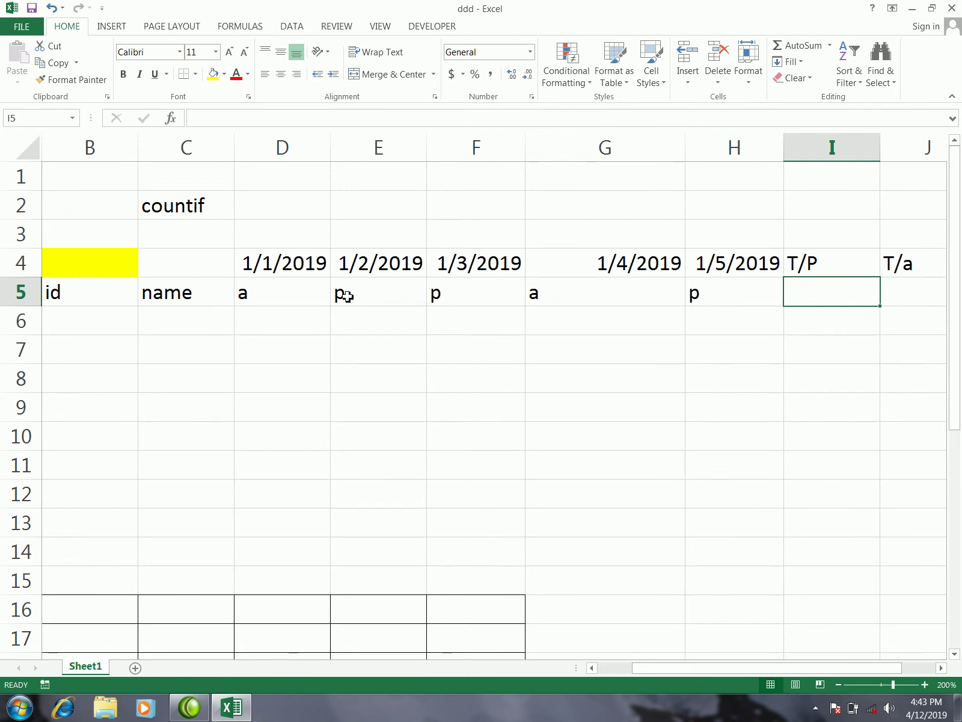
{"action": "left_click", "coordinate": [348, 296]}
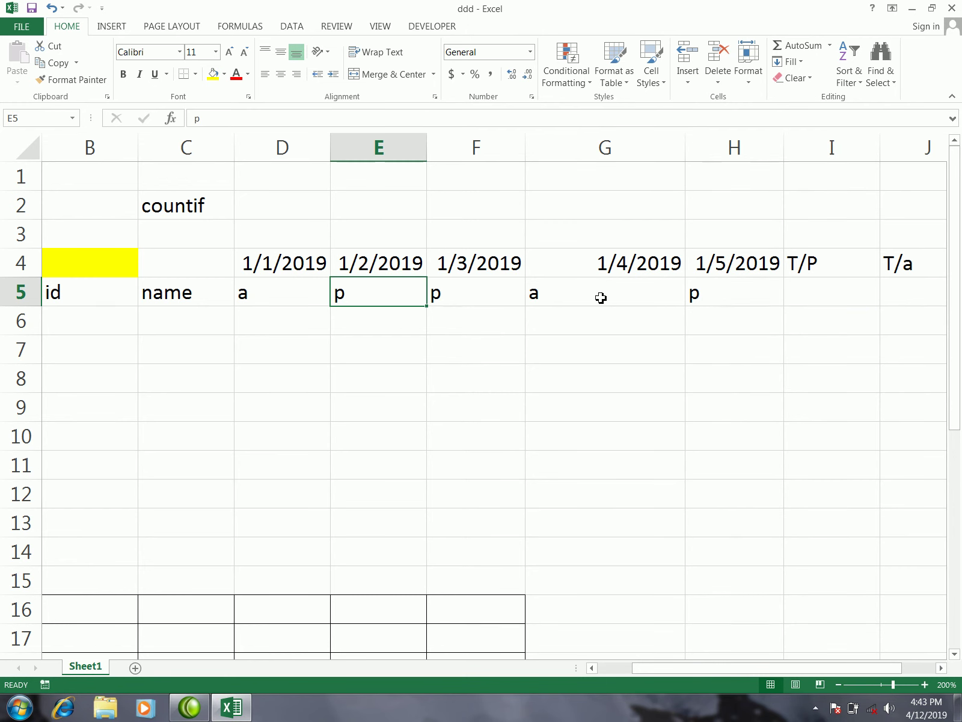
{"action": "left_click", "coordinate": [782, 293]}
{"action": "left_click", "coordinate": [883, 293]}
{"action": "left_click", "coordinate": [818, 298]}
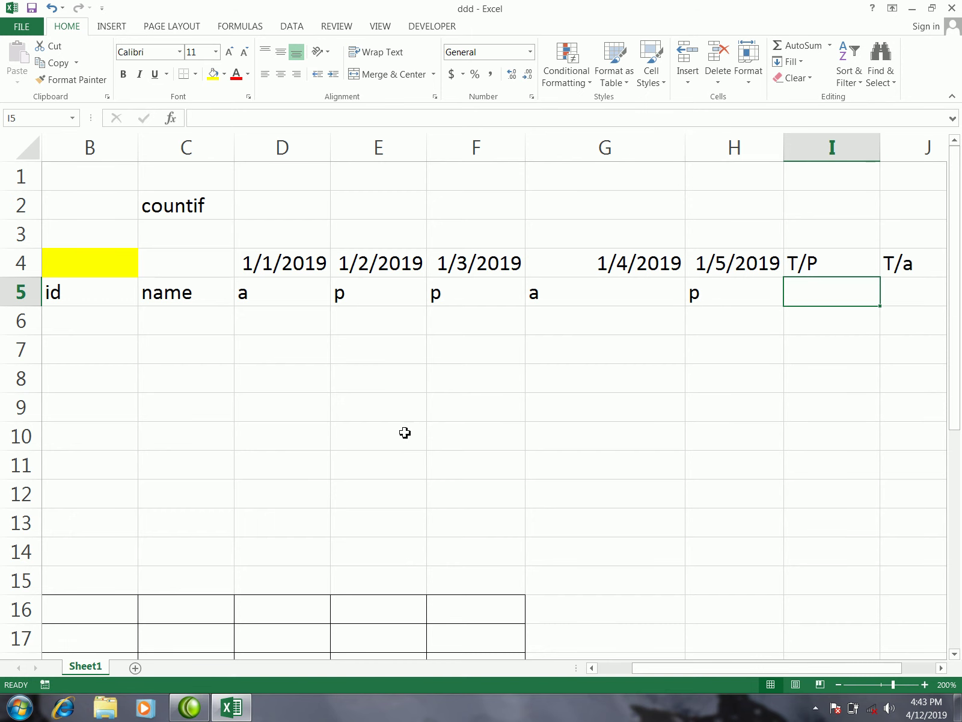
Enter =COUNTIF(D5:H5,"p") in I5 to count present marks, giving 3.
{"action": "type", "text": "="}
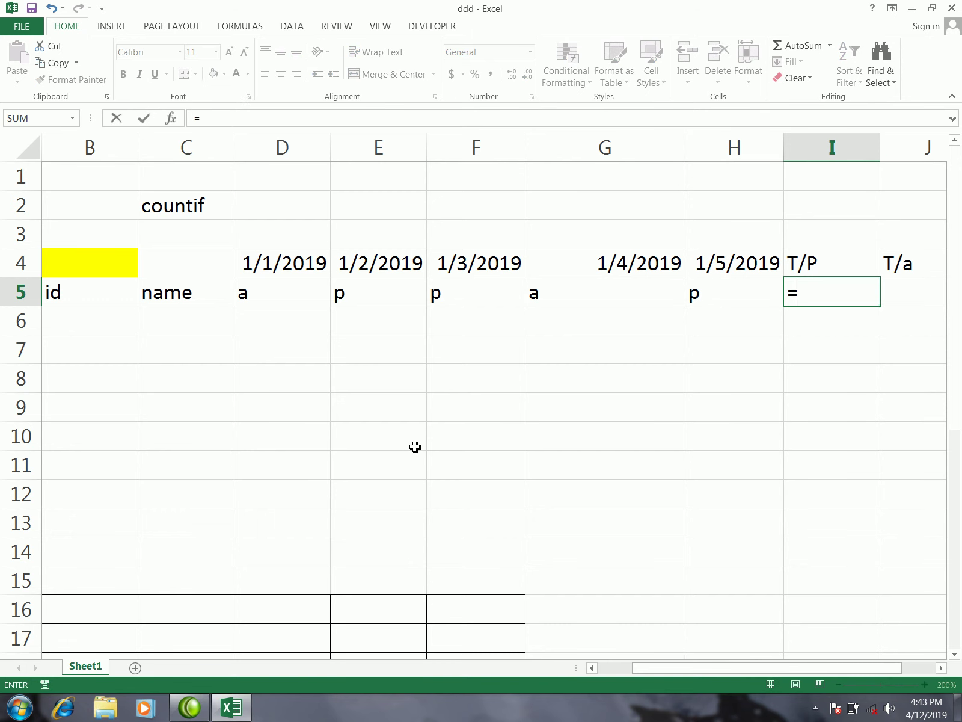
{"action": "type", "text": "countif"}
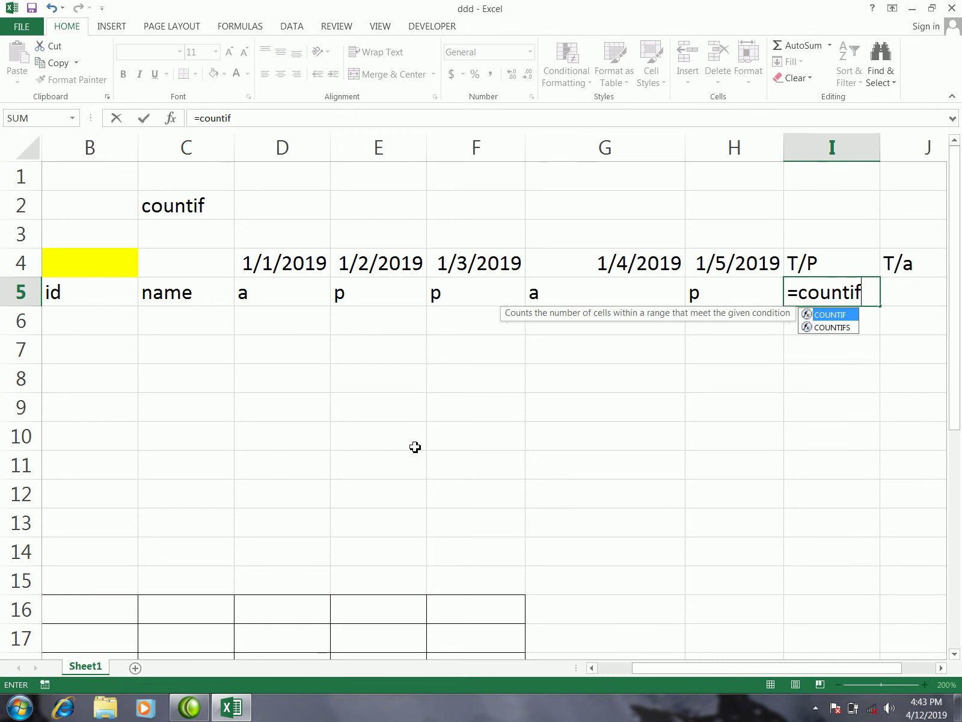
{"action": "key", "text": "Tab"}
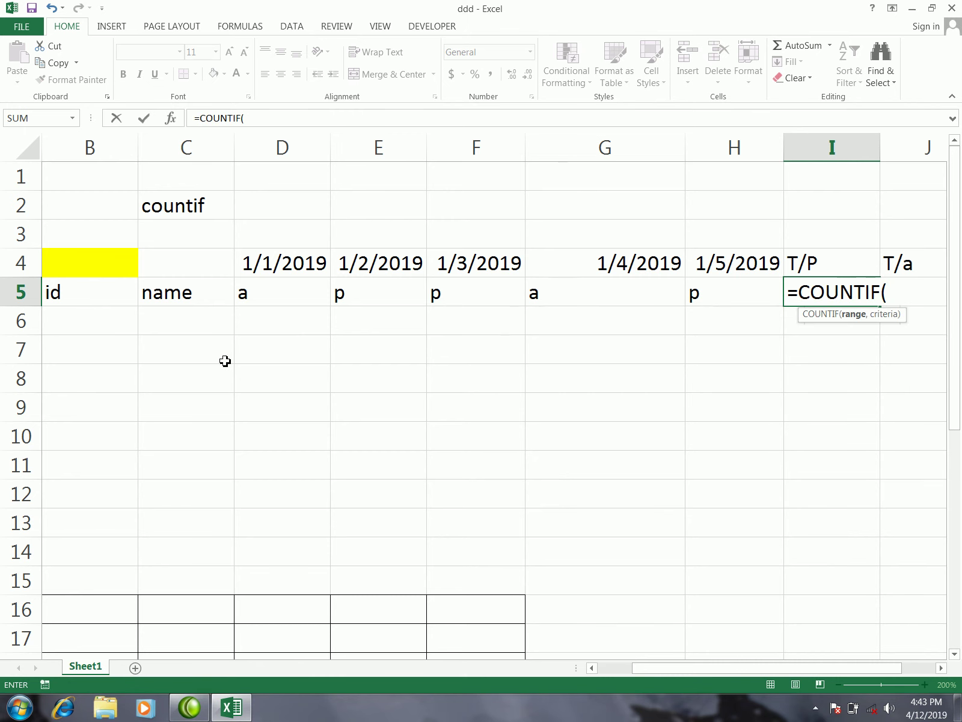
{"action": "mouse_move", "coordinate": [249, 299]}
{"action": "left_mouse_down"}
{"action": "mouse_move", "coordinate": [484, 309]}
{"action": "mouse_move", "coordinate": [709, 295]}
{"action": "left_mouse_up"}
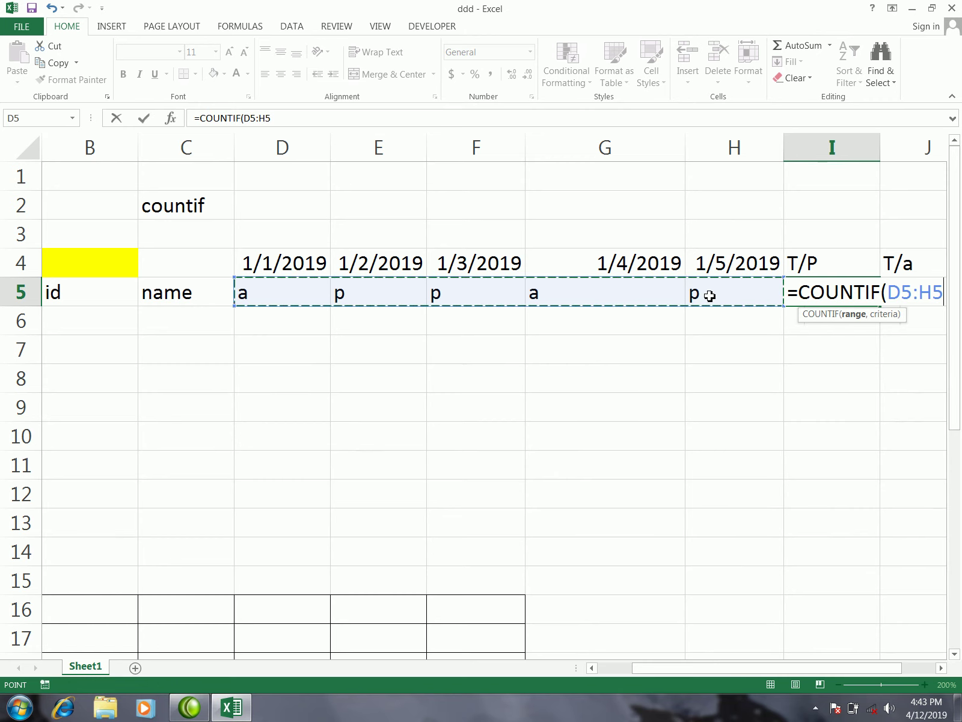
{"action": "type", "text": ","}
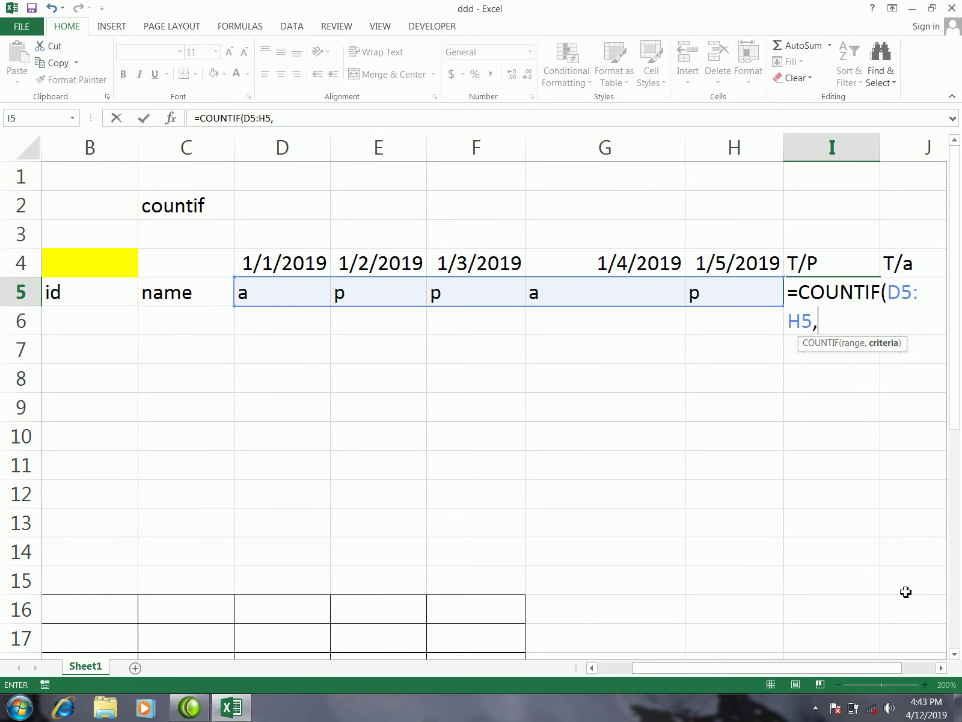
{"action": "left_click", "coordinate": [941, 667]}
{"action": "left_click", "coordinate": [942, 667]}
{"action": "left_click", "coordinate": [942, 668]}
{"action": "type", "text": "p"}
{"action": "key", "text": "BackSpace"}
{"action": "type", "text": "\"p\""}
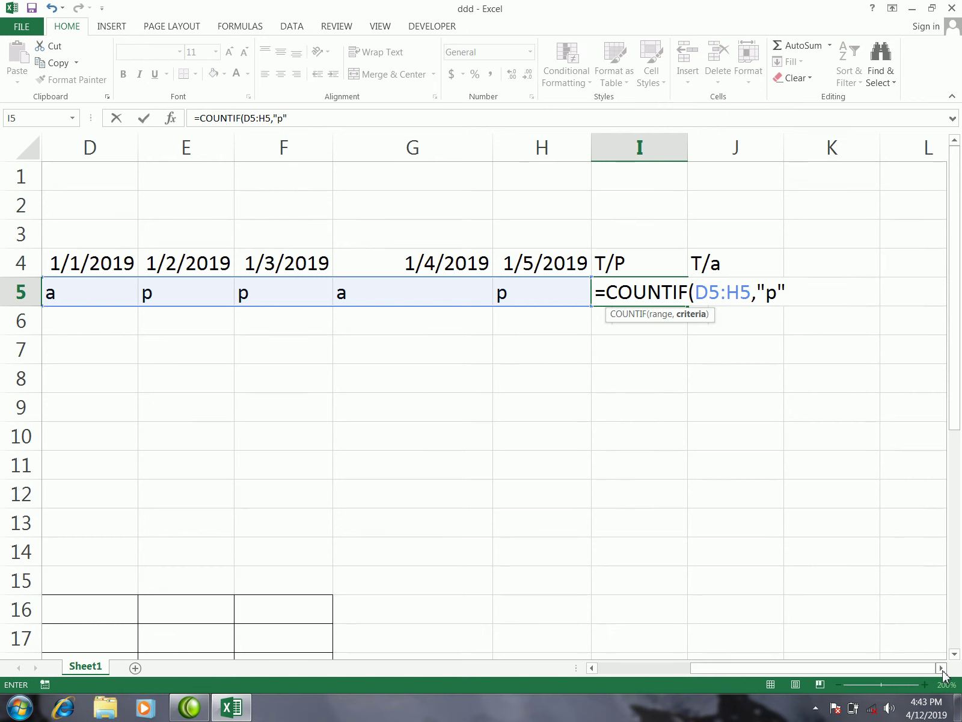
{"action": "type", "text": ")"}
{"action": "key", "text": "Return"}
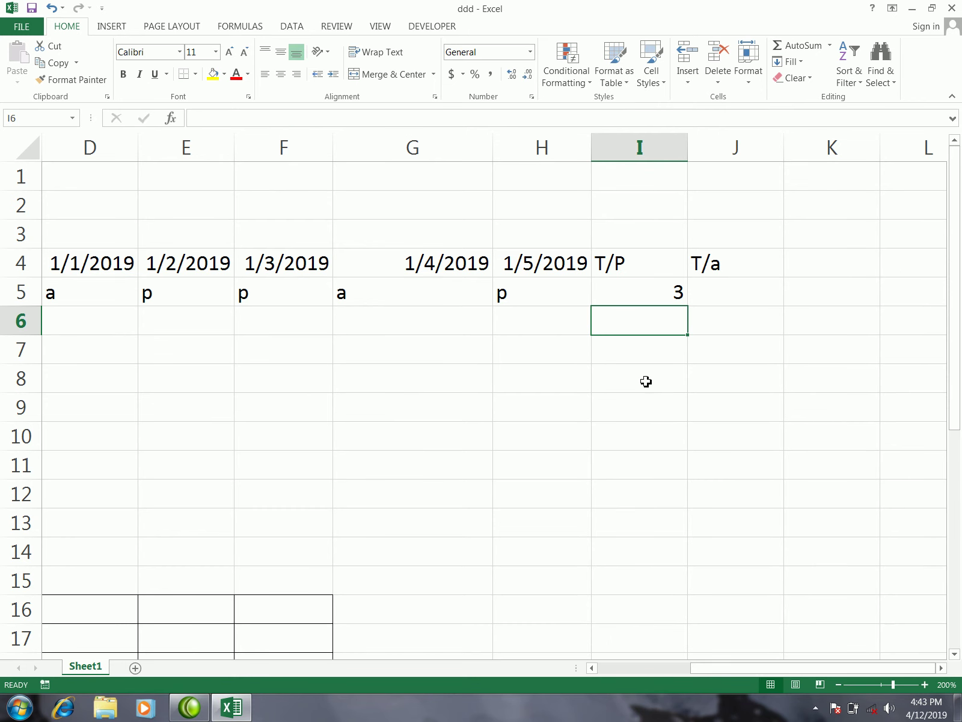
Copy the T/P formula down from I5 through I11.
{"action": "left_click", "coordinate": [614, 302]}
{"action": "left_click_drag", "start_coordinate": [686, 305], "coordinate": [686, 485]}
{"action": "left_click", "coordinate": [710, 298]}
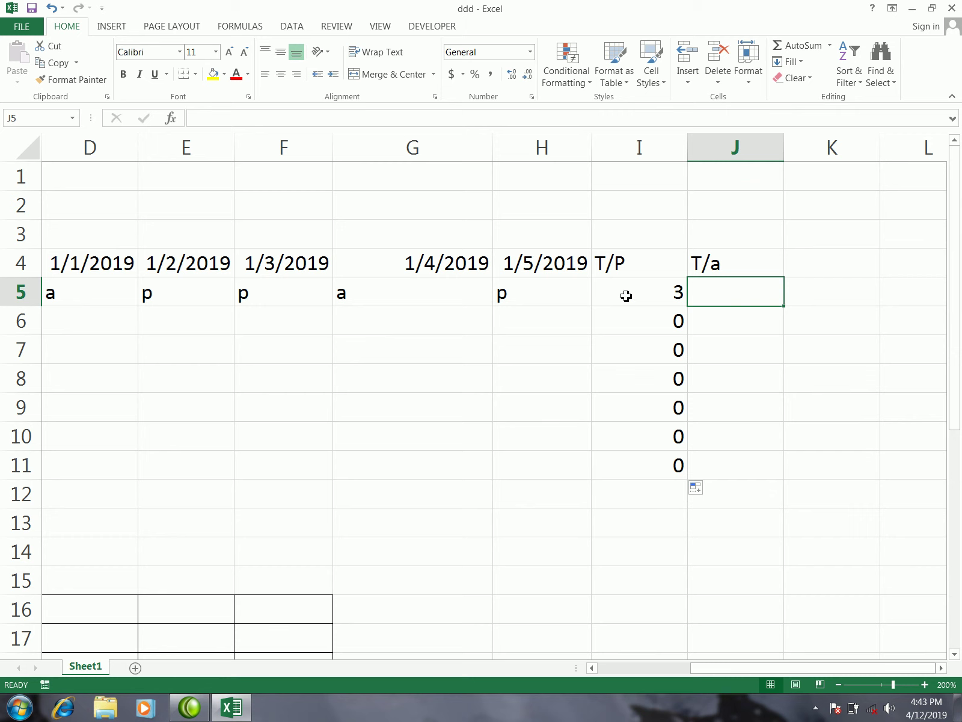
Change the 1/4/2019 mark in G5 from a to p, raising T/P to 4.
{"action": "left_click", "coordinate": [525, 294]}
{"action": "left_click", "coordinate": [295, 294]}
{"action": "left_click", "coordinate": [202, 294]}
{"action": "left_click", "coordinate": [357, 293]}
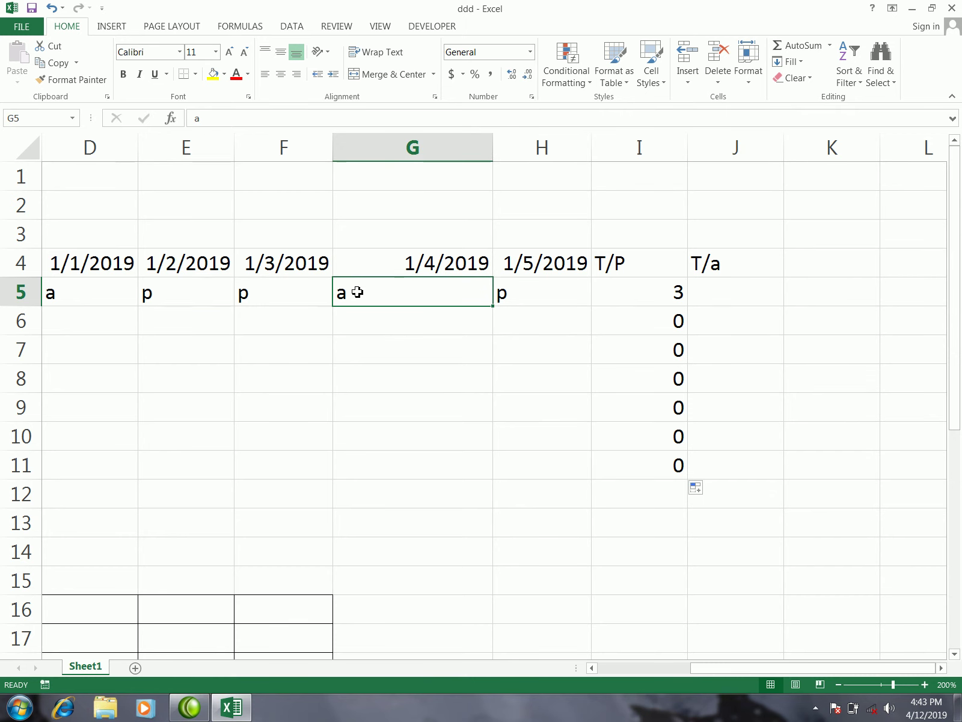
{"action": "type", "text": "p"}
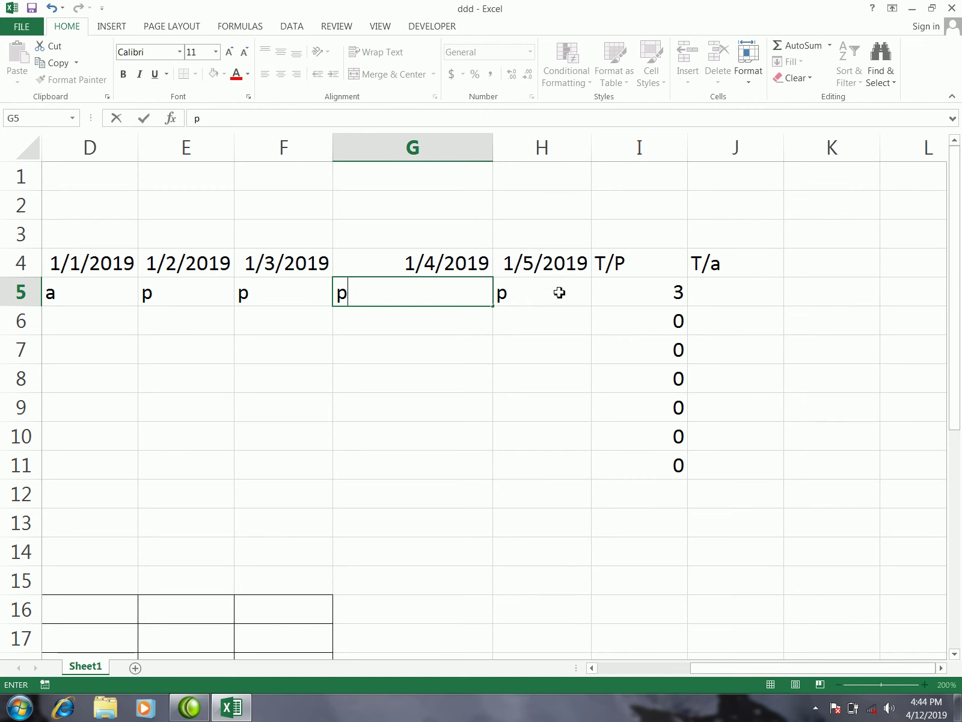
{"action": "left_click", "coordinate": [451, 209]}
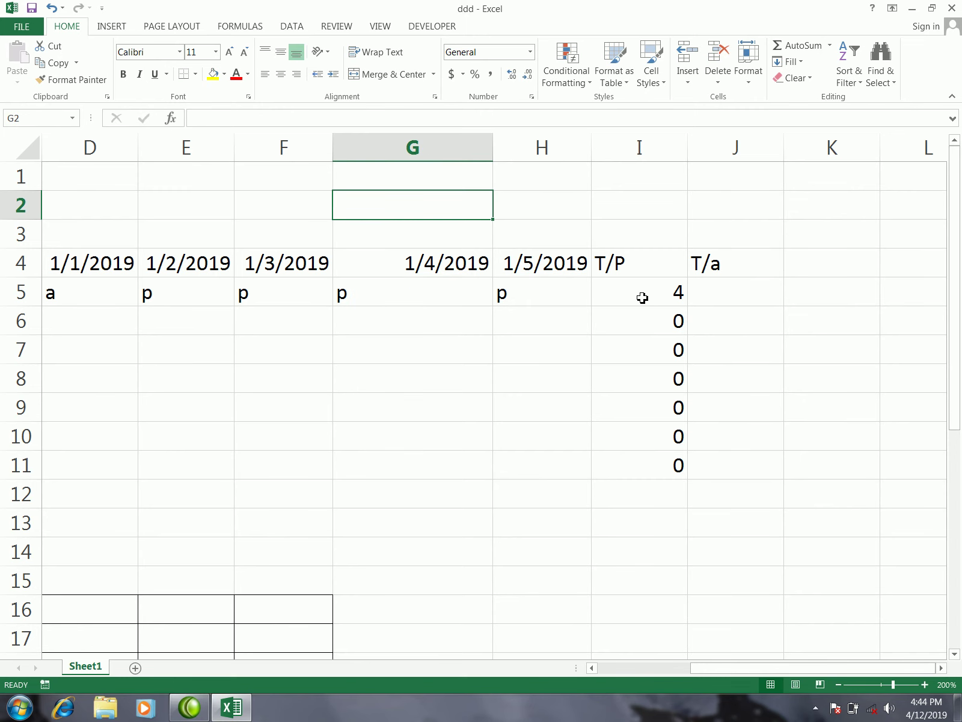
{"action": "left_click", "coordinate": [719, 298]}
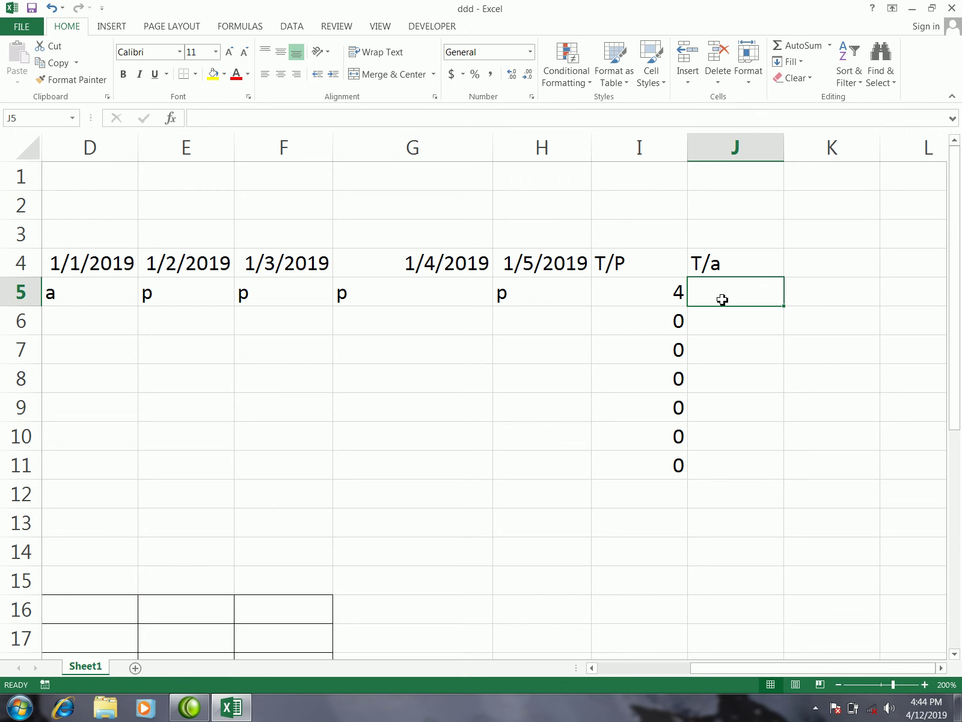
Enter =COUNTIF(D5:H5,"a") in J5 to count absences, giving 1.
{"action": "type", "text": "=countif"}
{"action": "key", "text": "Tab"}
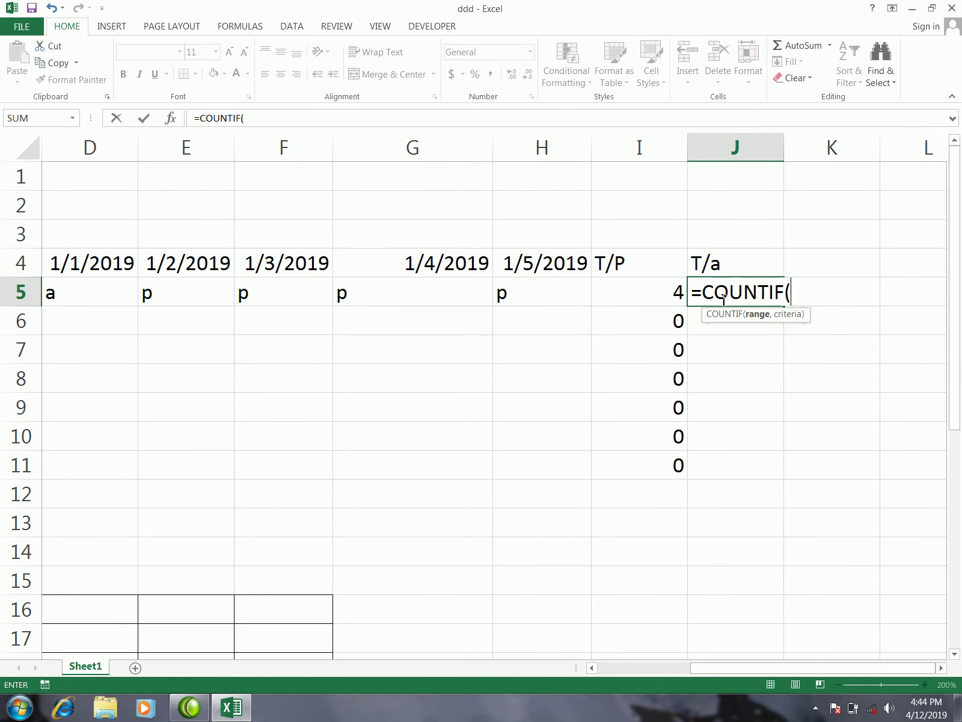
{"action": "left_click_drag", "start_coordinate": [63, 292], "coordinate": [514, 293]}
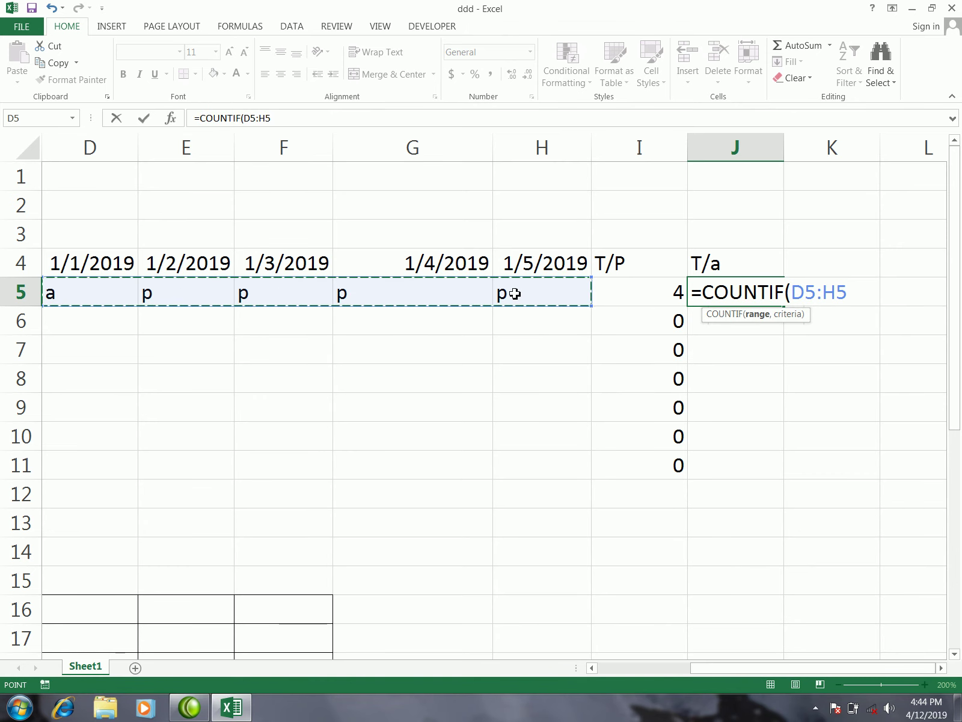
{"action": "type", "text": ",\"a"}
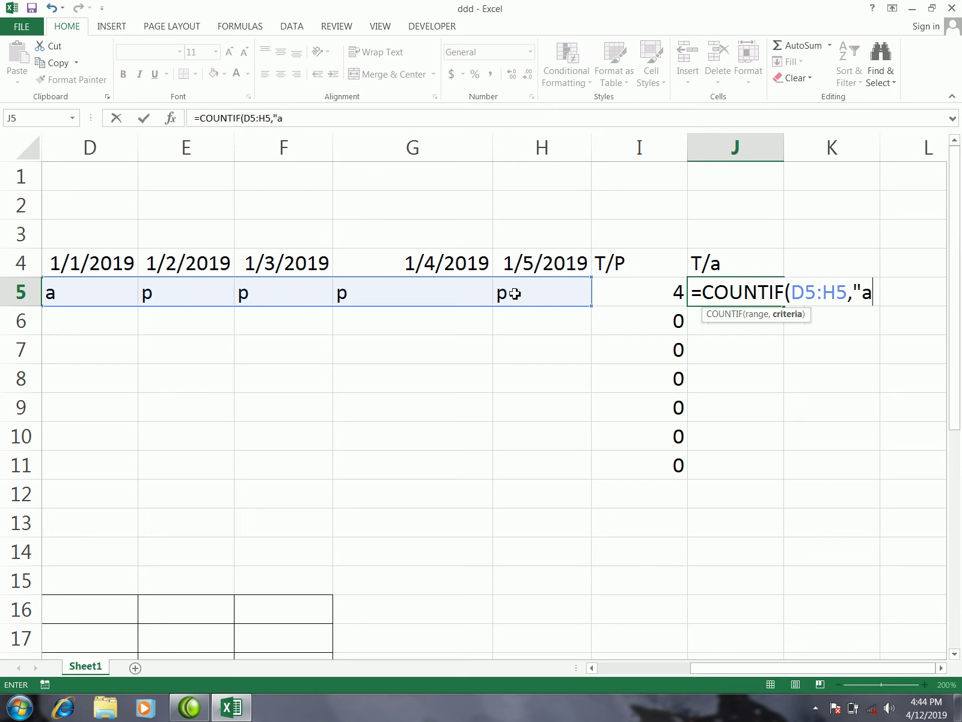
{"action": "type", "text": "\")"}
{"action": "key", "text": "Return"}
Copy the T/a formula down from J5 through J11.
{"action": "left_click", "coordinate": [693, 301]}
{"action": "left_click_drag", "start_coordinate": [783, 306], "coordinate": [784, 476]}
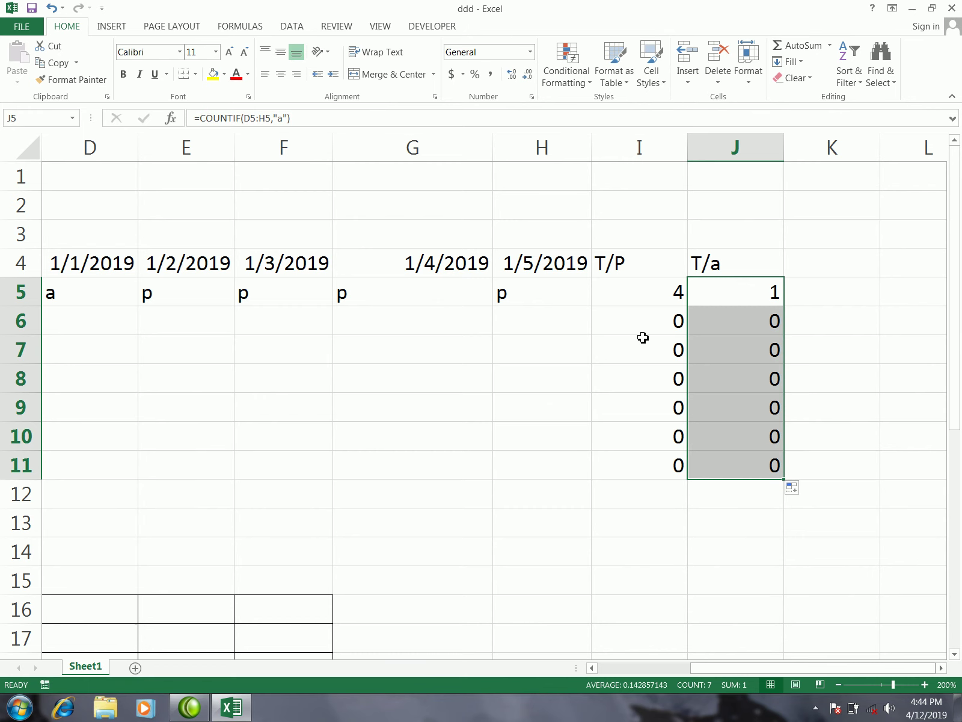
{"action": "left_click", "coordinate": [580, 269]}
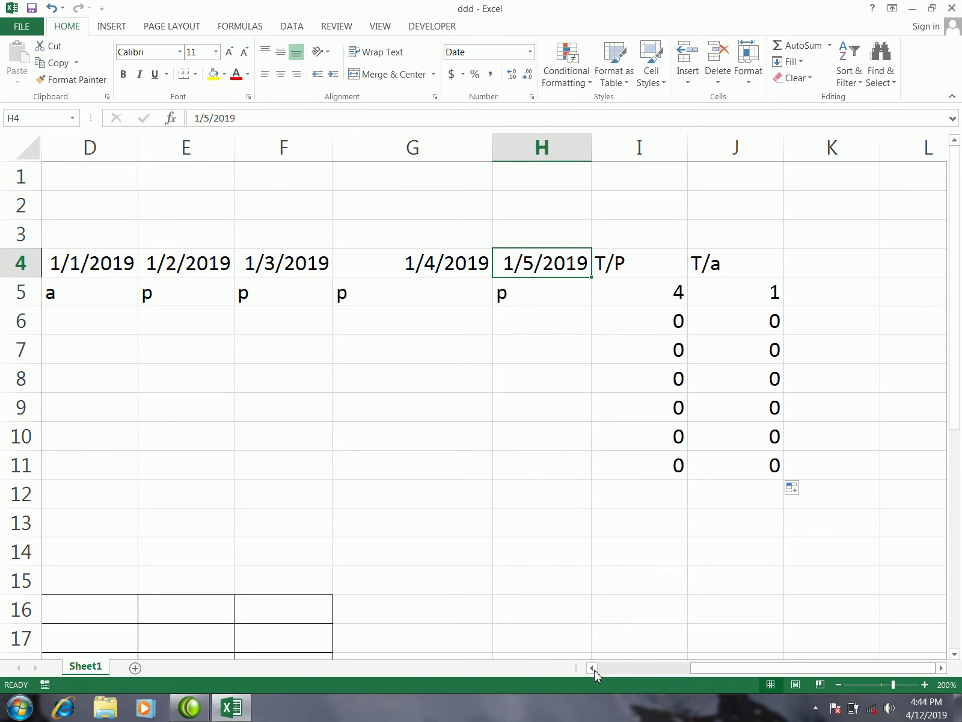
Type two student names into C6 and C7 under name.
{"action": "scroll", "coordinate": [289, 320], "scroll_direction": "left", "scroll_amount": 3}
{"action": "left_click", "coordinate": [259, 320]}
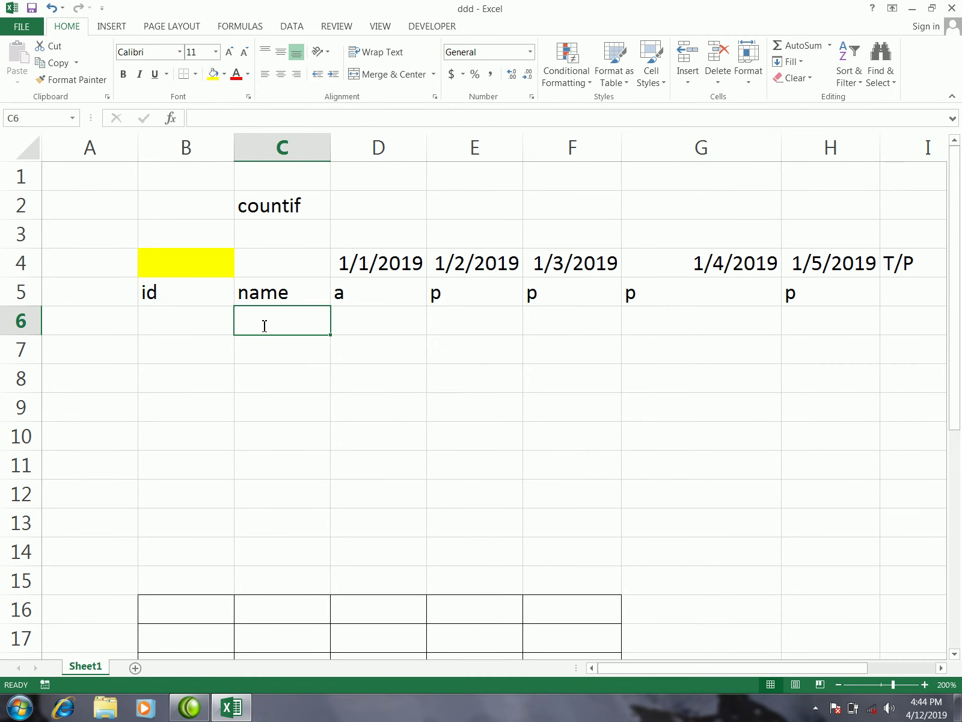
{"action": "type", "text": "asaf"}
{"action": "key", "text": "BackSpace"}
{"action": "type", "text": "d"}
{"action": "key", "text": "Return"}
{"action": "type", "text": "amir"}
{"action": "left_click", "coordinate": [195, 319]}
Mark the first student a, p and the second p, a for 1/1/2019 and 1/2/2019.
{"action": "left_click", "coordinate": [283, 320]}
{"action": "left_click", "coordinate": [352, 322]}
{"action": "type", "text": "a"}
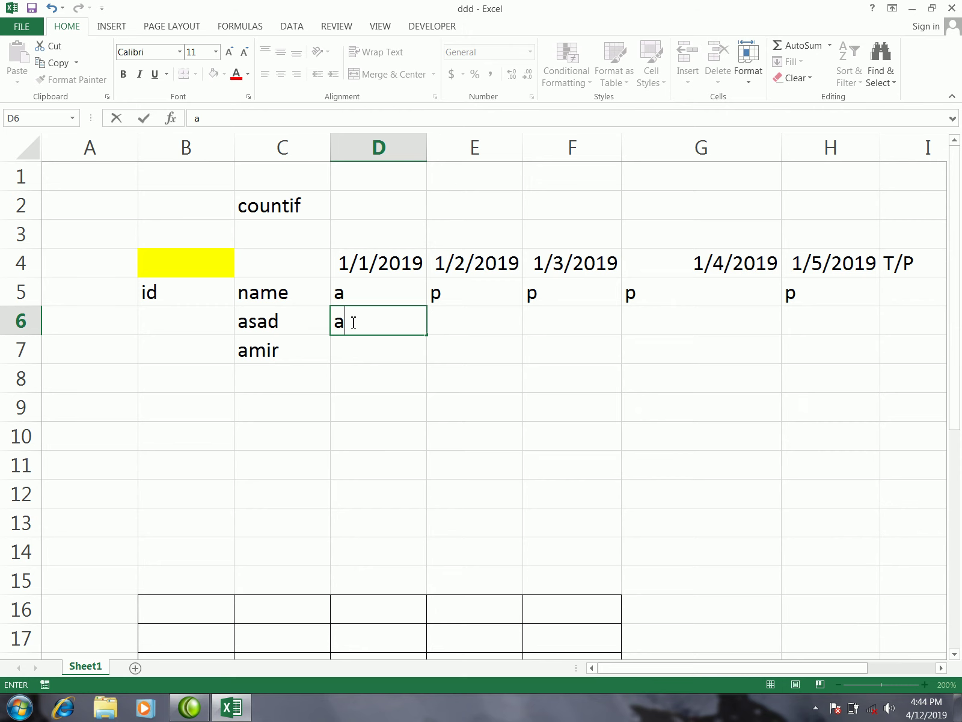
{"action": "left_click", "coordinate": [355, 349]}
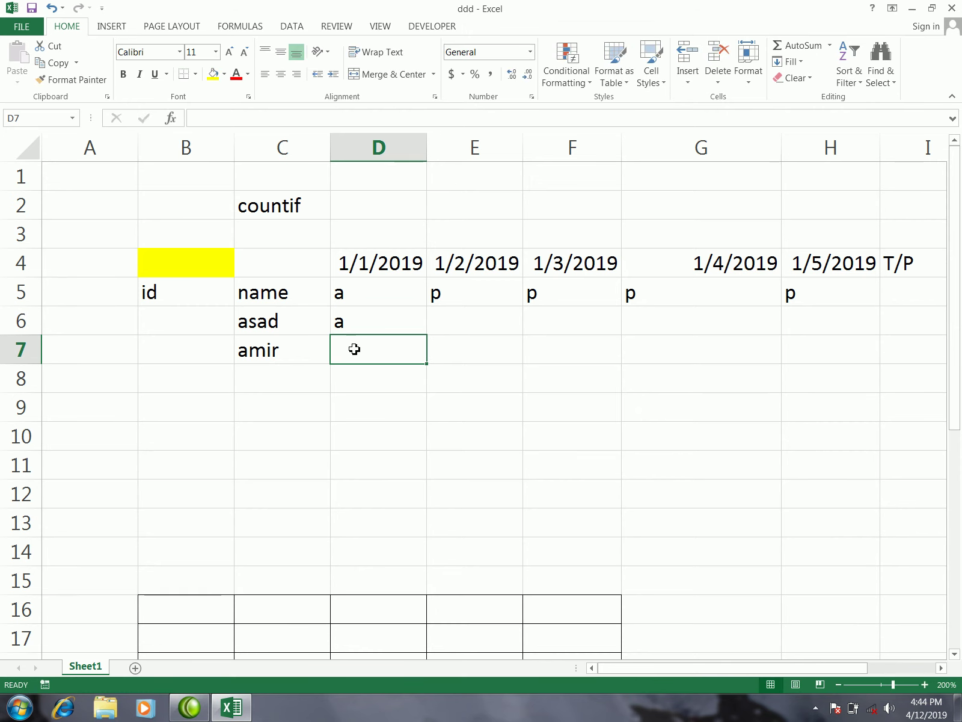
{"action": "type", "text": "p"}
{"action": "left_click", "coordinate": [467, 320]}
{"action": "type", "text": "p"}
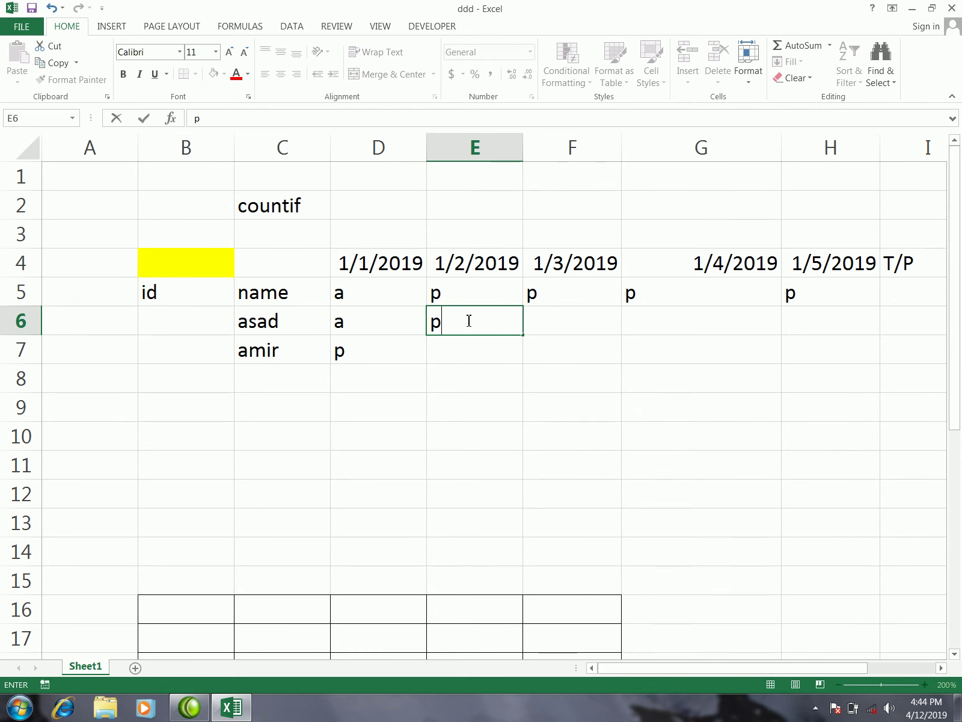
{"action": "left_click", "coordinate": [464, 343]}
{"action": "type", "text": "a"}
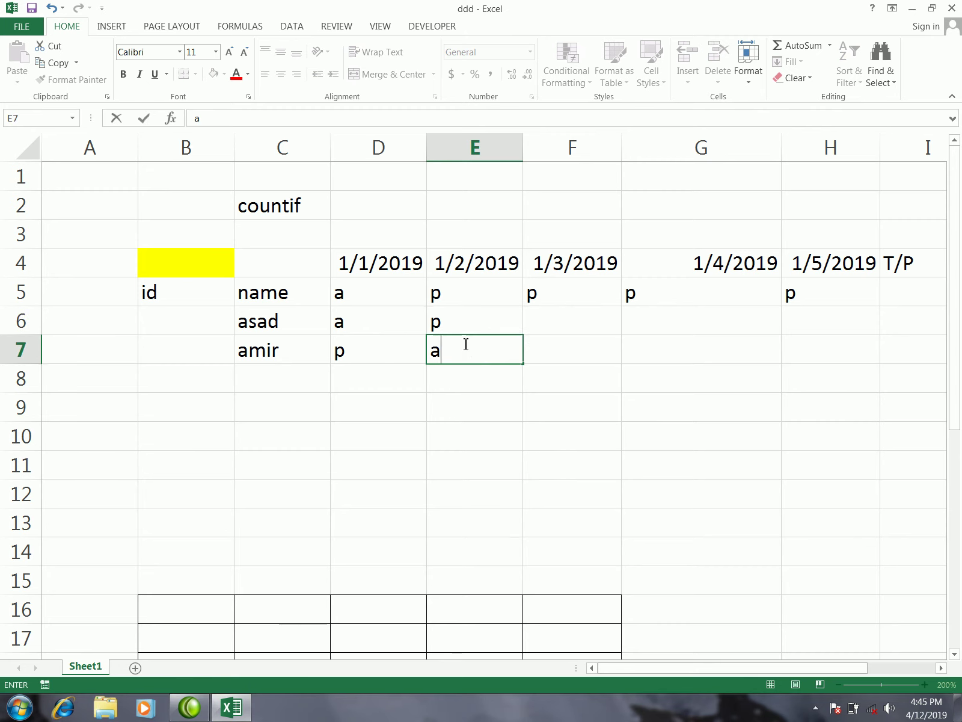
{"action": "left_click", "coordinate": [942, 668]}
{"action": "left_click", "coordinate": [469, 349]}
{"action": "left_click", "coordinate": [559, 343]}
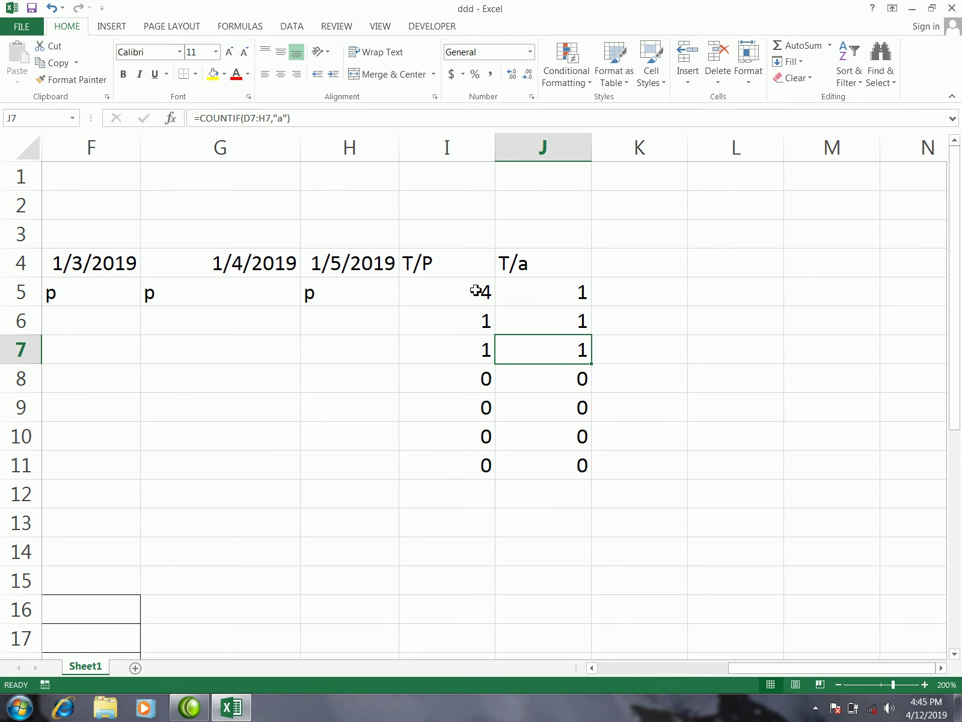
Zoom out and highlight the attendance grid and the bordered table below it.
{"action": "left_click", "coordinate": [475, 291]}
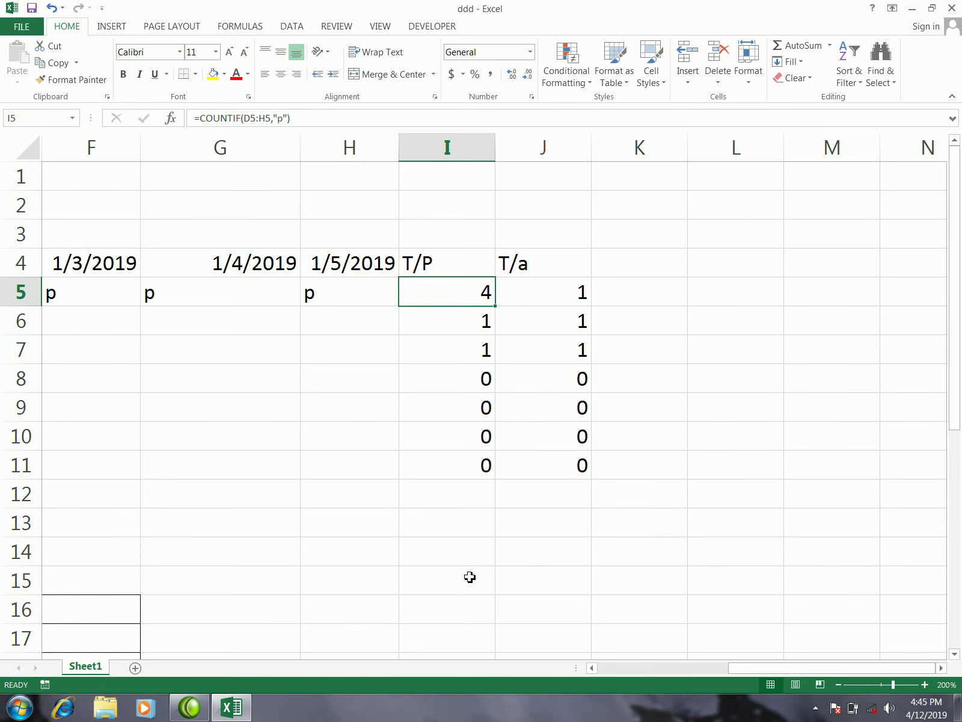
{"action": "scroll", "coordinate": [418, 401], "scroll_direction": "down", "scroll_amount": 1, "text": "ctrl"}
{"action": "scroll", "coordinate": [417, 401], "scroll_direction": "down", "scroll_amount": 1, "text": "ctrl"}
{"action": "scroll", "coordinate": [417, 401], "scroll_direction": "down", "scroll_amount": 1, "text": "ctrl"}
{"action": "scroll", "coordinate": [417, 401], "scroll_direction": "down", "scroll_amount": 1, "text": "ctrl"}
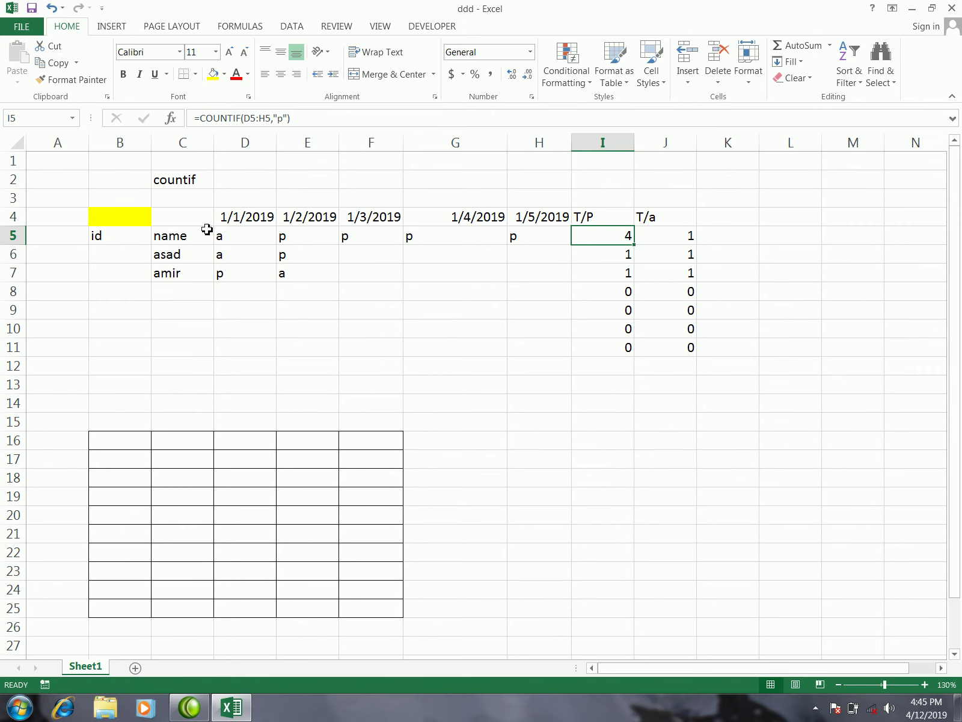
{"action": "left_click", "coordinate": [182, 219]}
{"action": "left_click_drag", "start_coordinate": [182, 219], "coordinate": [765, 394]}
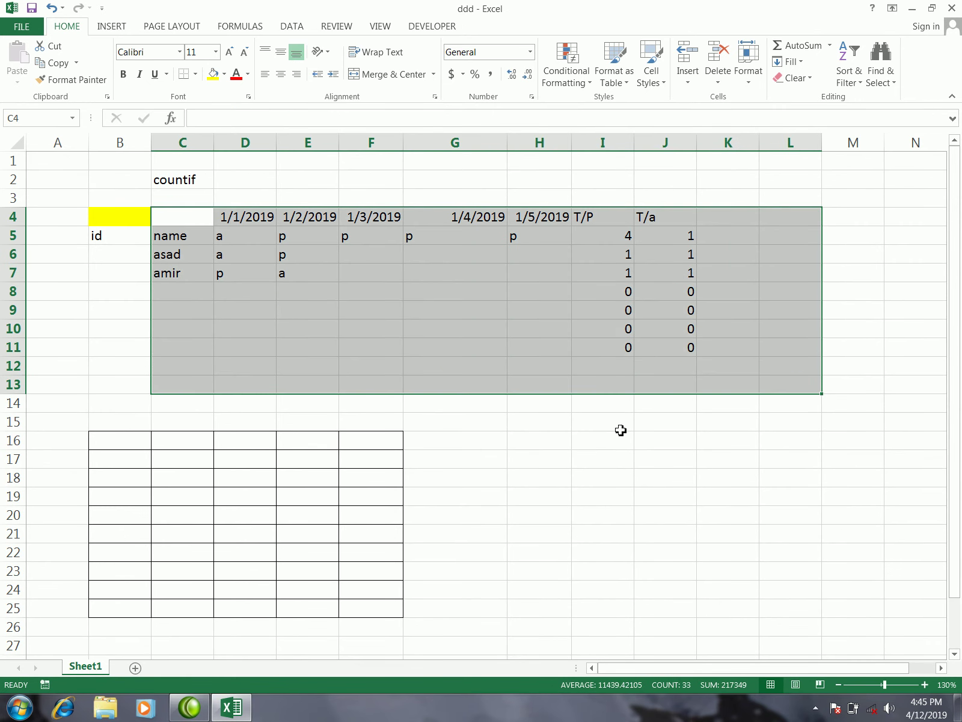
{"action": "mouse_move", "coordinate": [94, 423]}
{"action": "left_mouse_down"}
{"action": "mouse_move", "coordinate": [370, 453]}
{"action": "mouse_move", "coordinate": [585, 612]}
{"action": "left_mouse_up"}
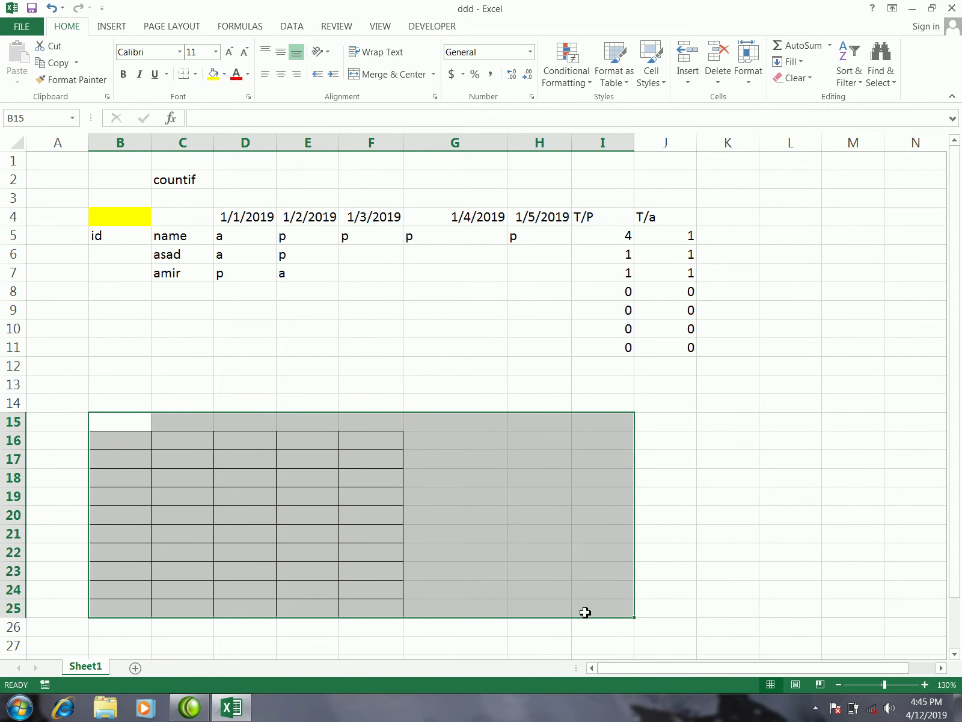
Review the row 5 T/P and T/a COUNTIF formulas against the totals.
{"action": "left_click", "coordinate": [620, 237]}
{"action": "left_click", "coordinate": [666, 236]}
{"action": "key", "text": "Left"}
{"action": "left_click", "coordinate": [371, 262]}
{"action": "left_click", "coordinate": [591, 236]}
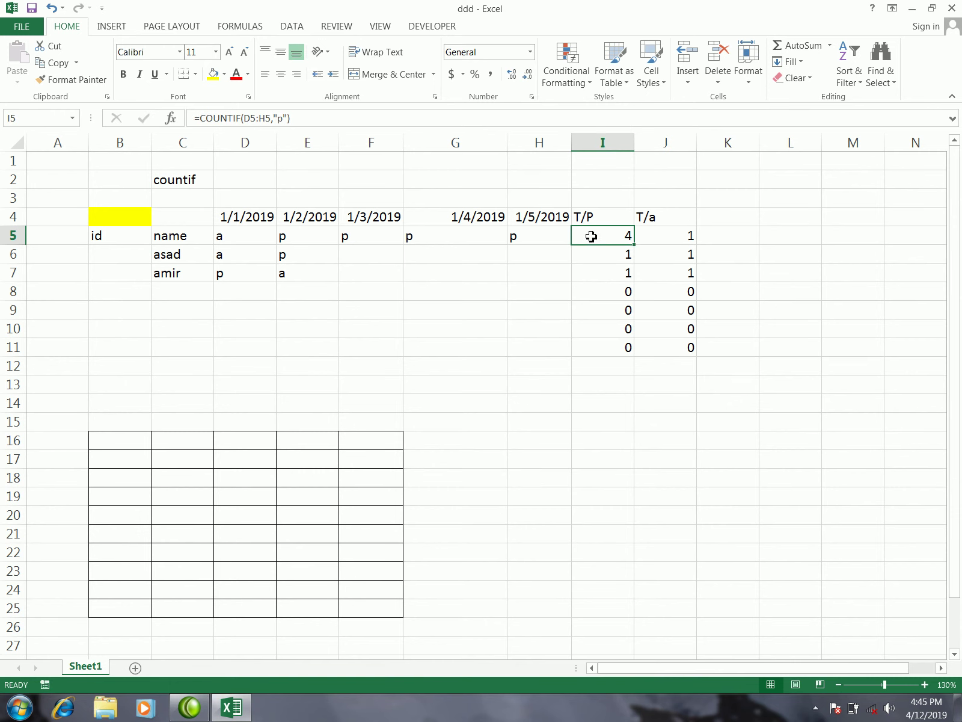
{"action": "left_click", "coordinate": [505, 387]}
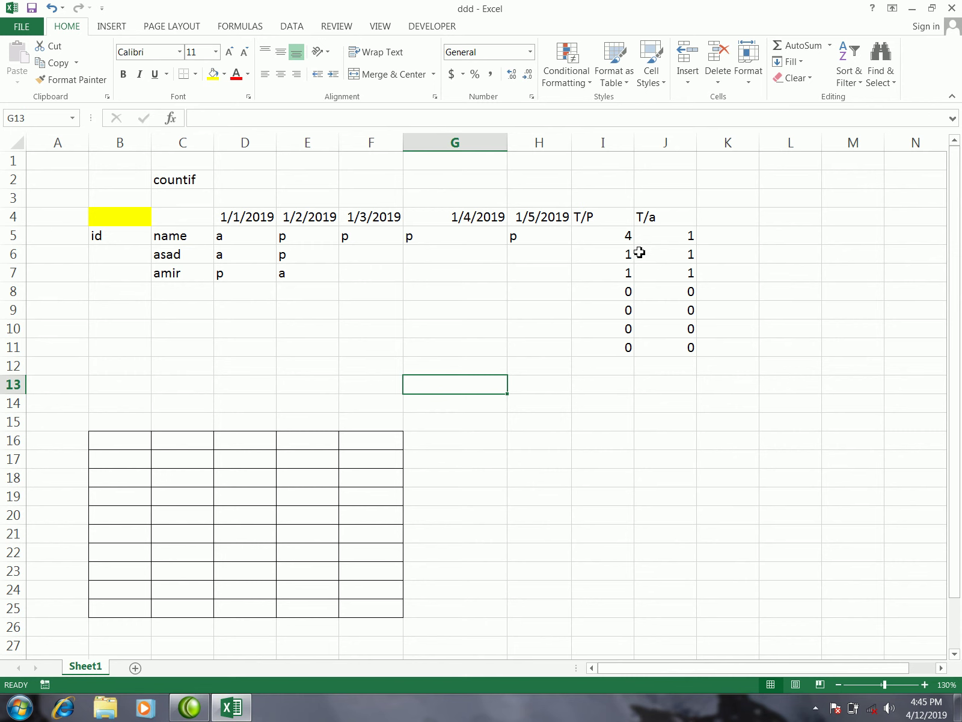
{"action": "left_click", "coordinate": [672, 242]}
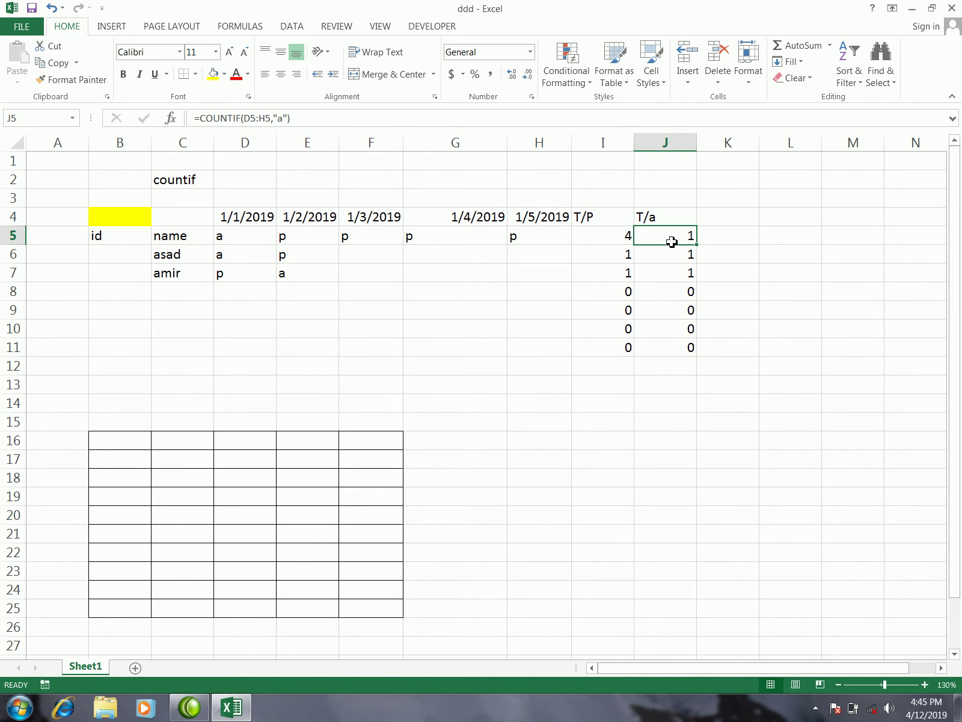
{"action": "left_click", "coordinate": [612, 386]}
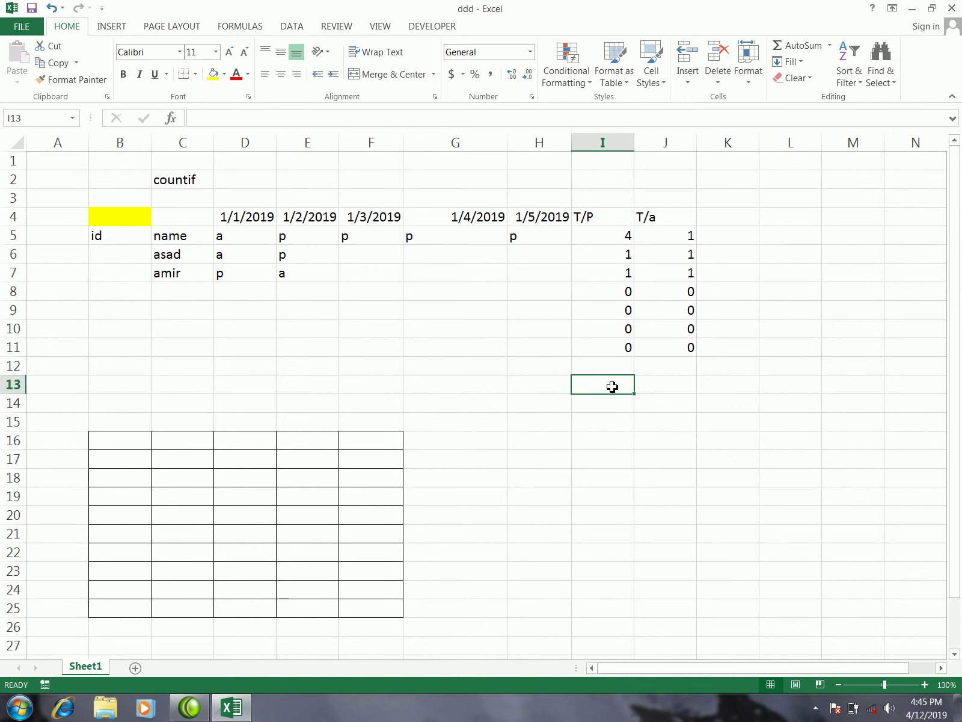
{"action": "left_click", "coordinate": [547, 345]}
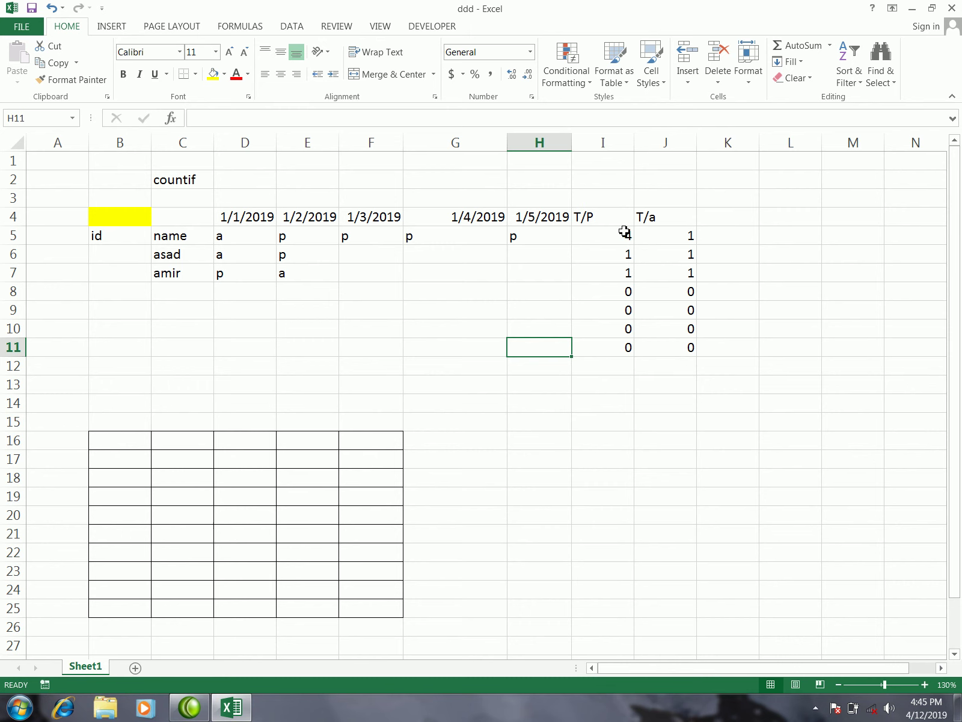
{"action": "left_click", "coordinate": [605, 237]}
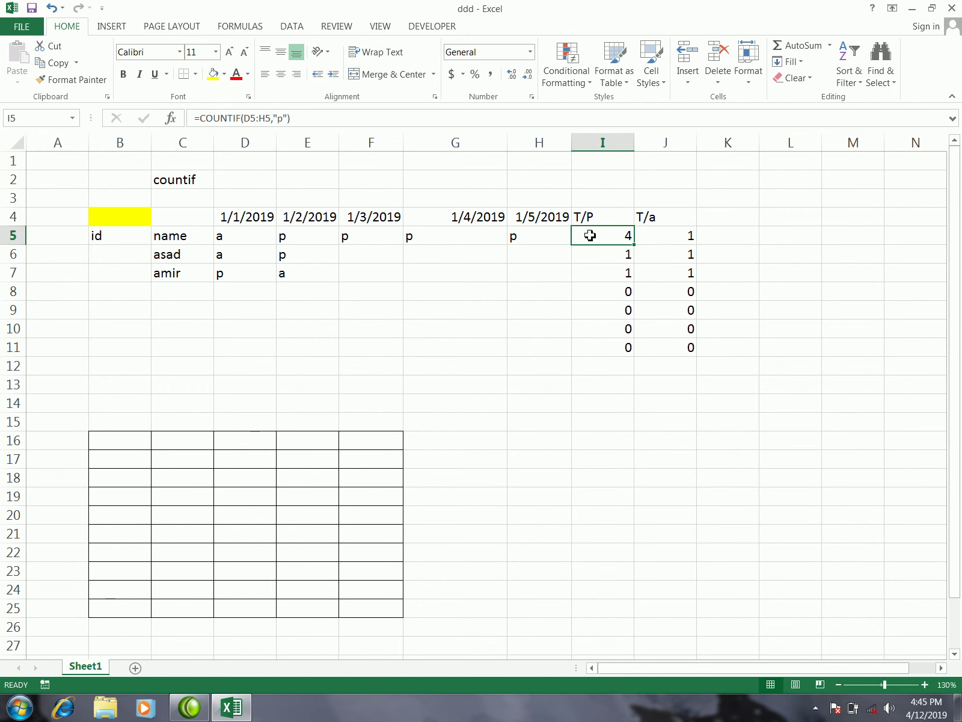
{"action": "left_click", "coordinate": [655, 241]}
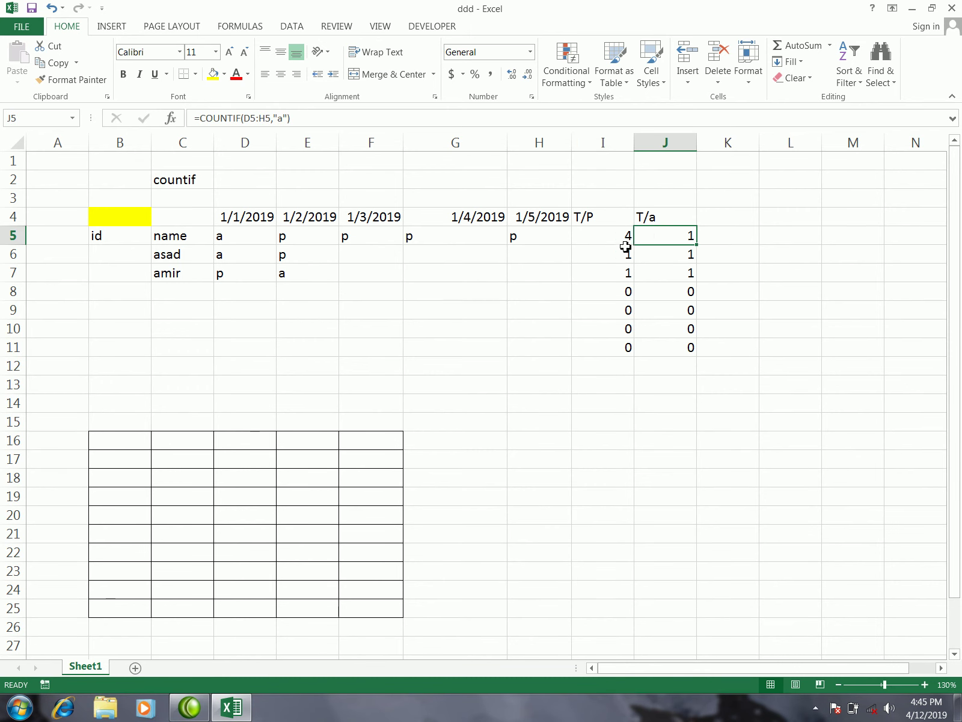
{"action": "left_click", "coordinate": [553, 387]}
{"action": "key", "text": "Up"}
{"action": "key", "text": "Down"}
{"action": "left_click", "coordinate": [479, 383]}
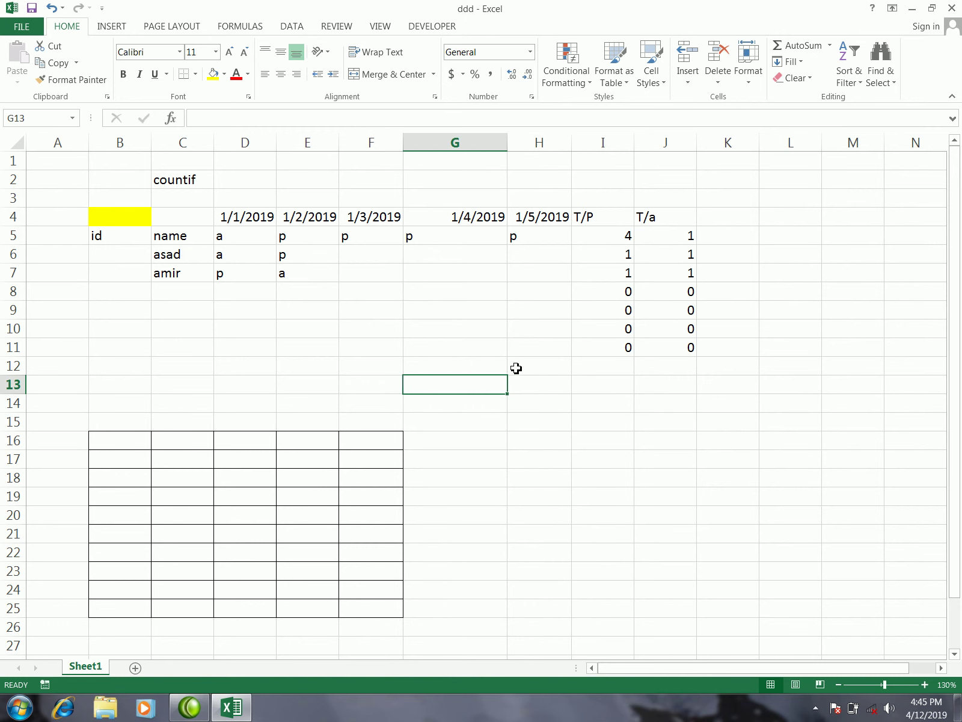